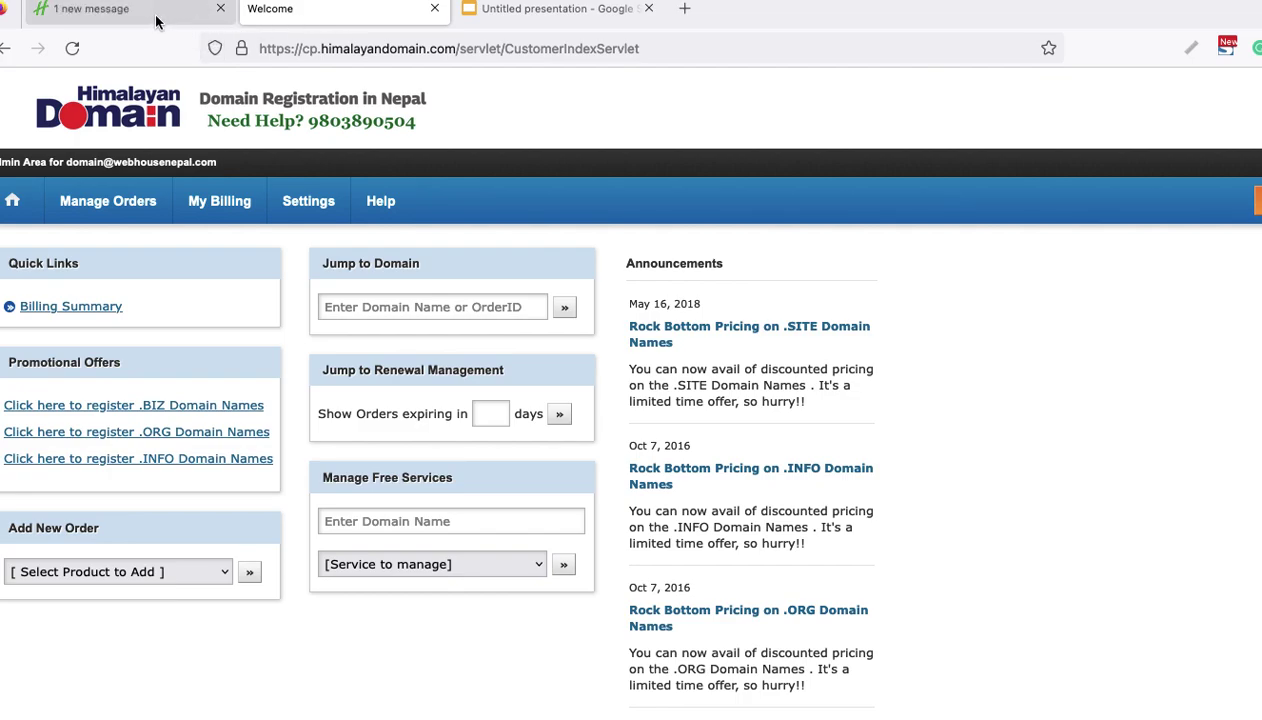
Switch to the Himalayan Host client area and open the management page of the active dolpotomorrow.org domain
click(155, 15)
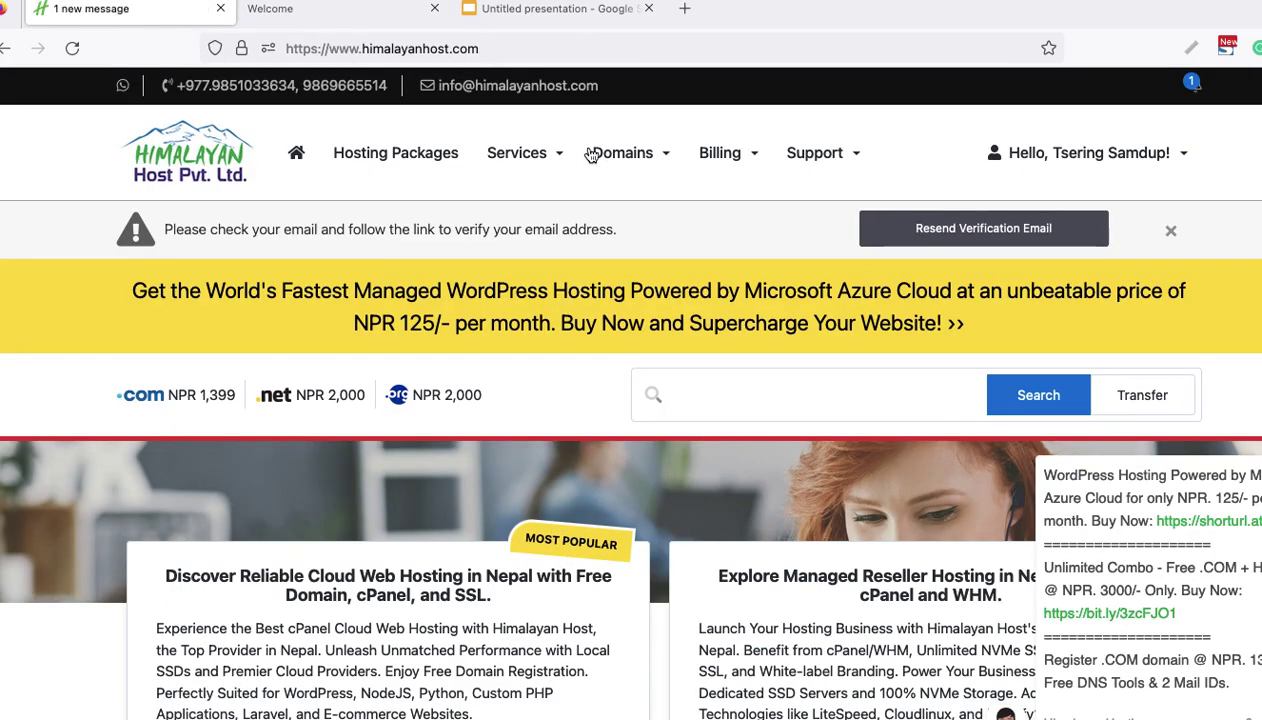
click(623, 160)
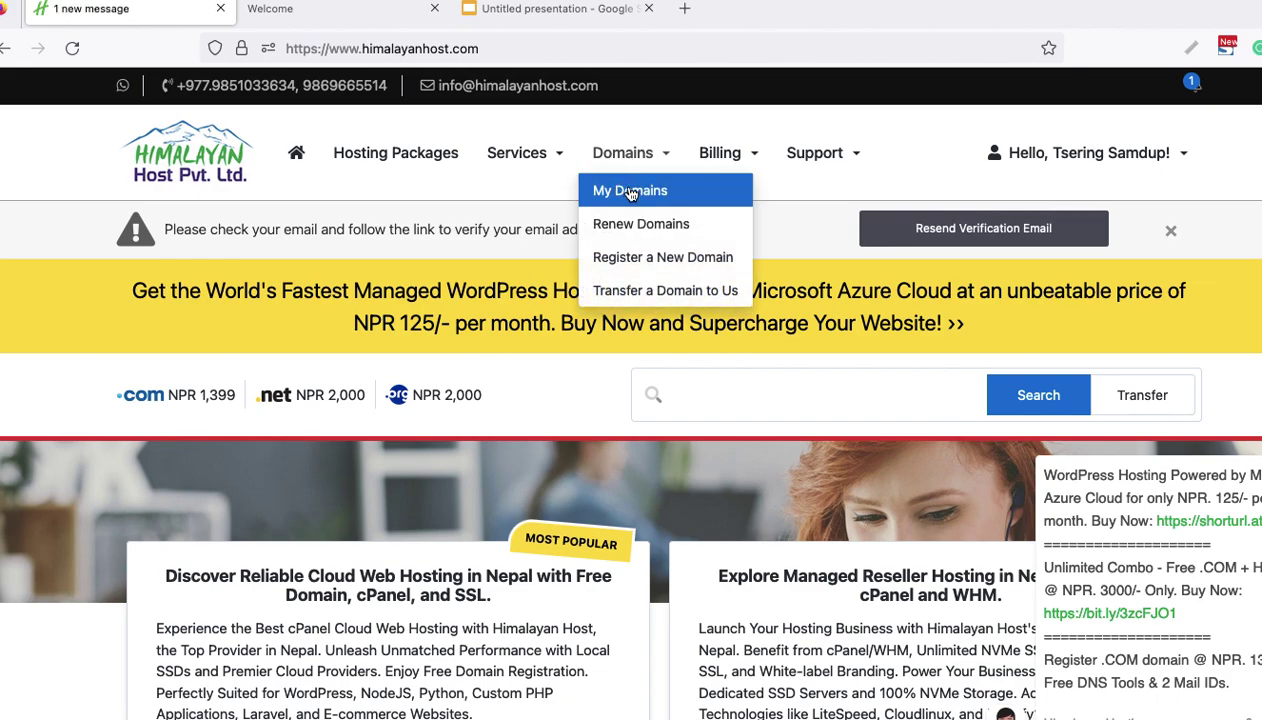
click(630, 191)
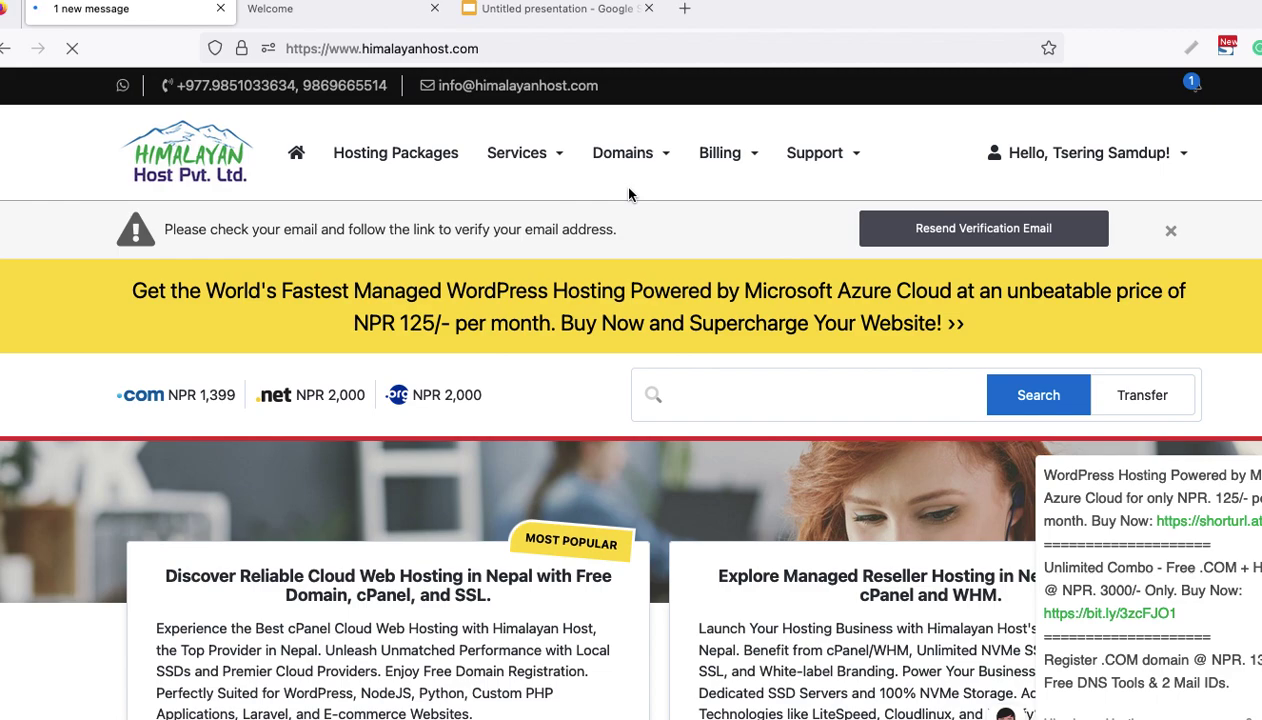
scroll(674, 340, down, 1)
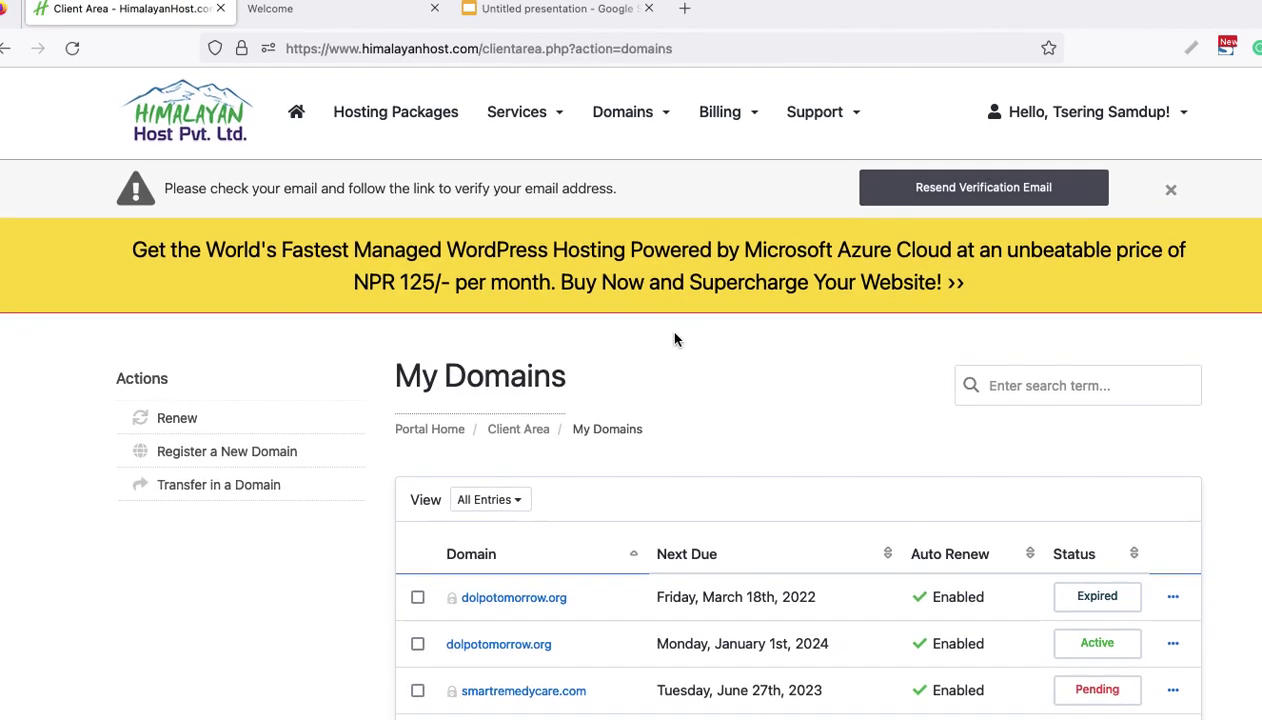
scroll(674, 340, down, 3)
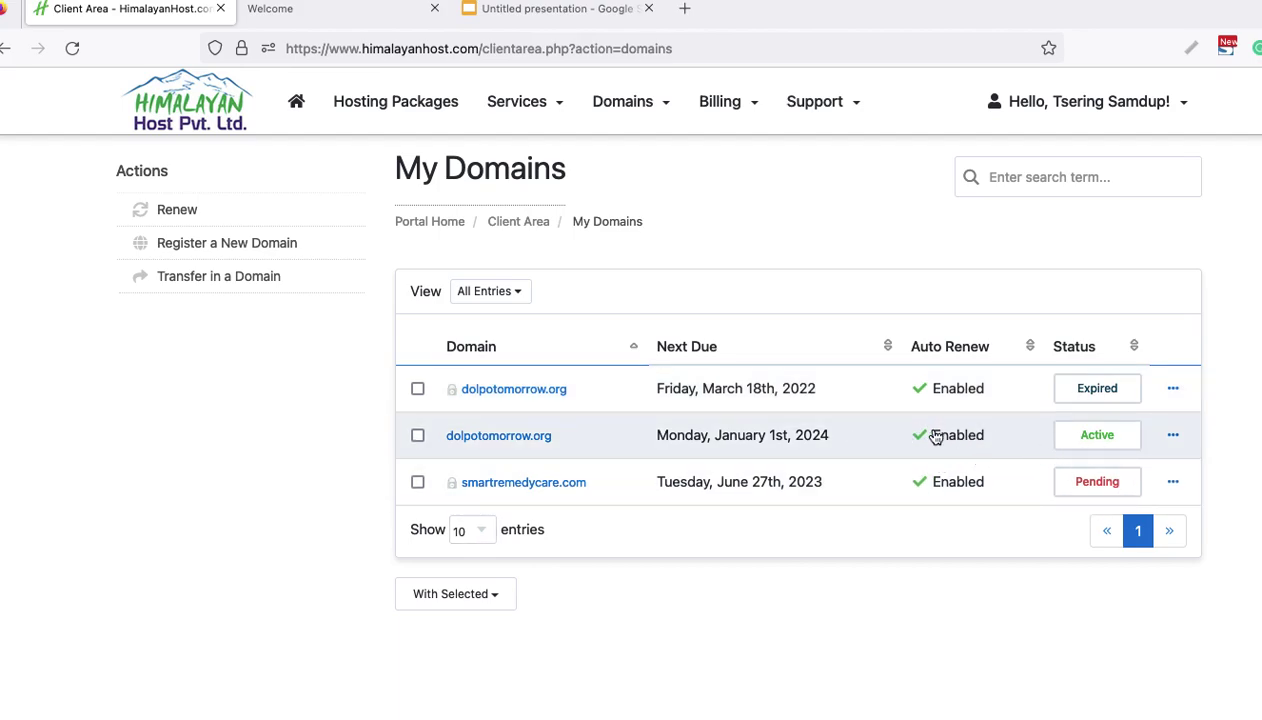
click(1173, 437)
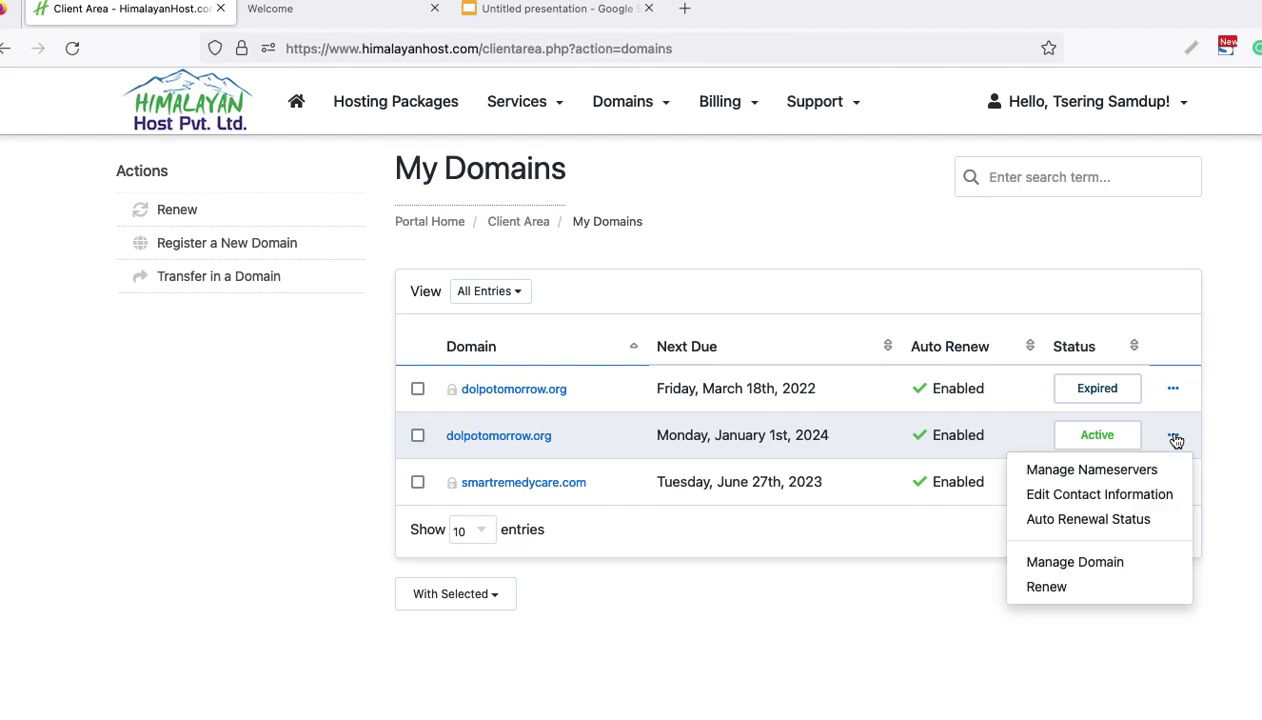
click(1075, 562)
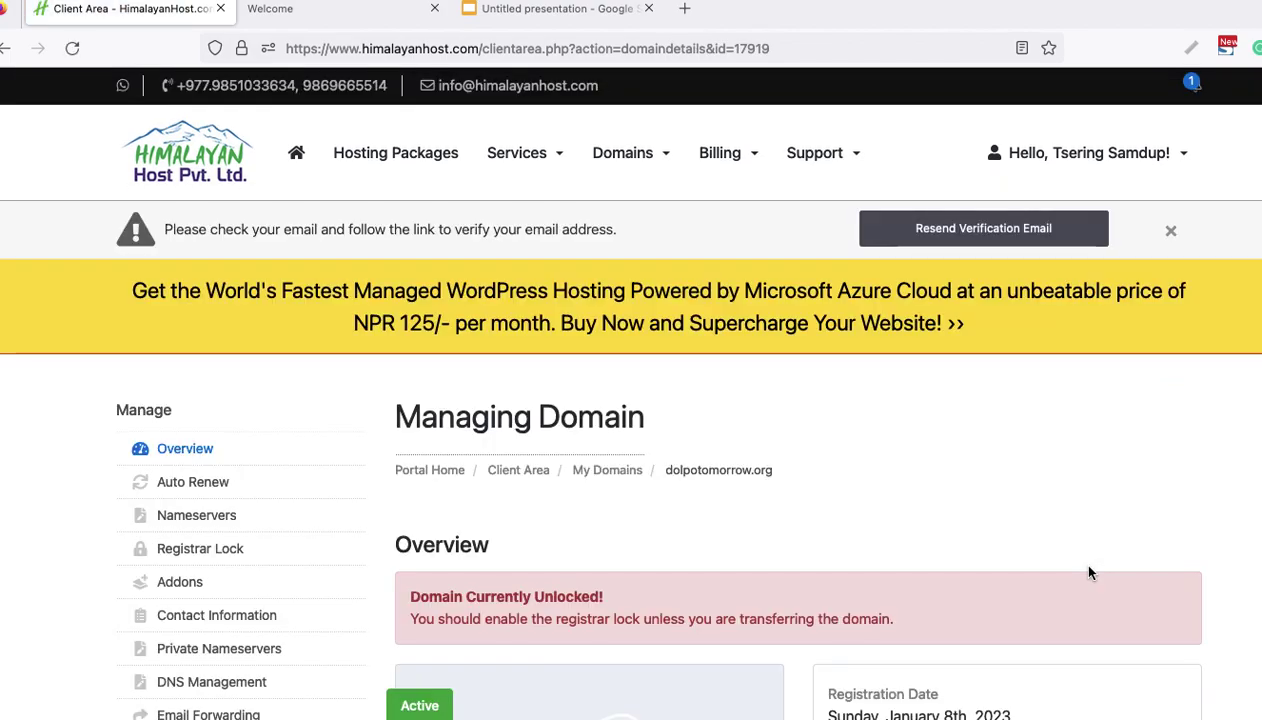
Turn the registrar lock of dolpotomorrow.org on and switch it back off
scroll(1073, 549, down, 1)
scroll(1072, 549, down, 3)
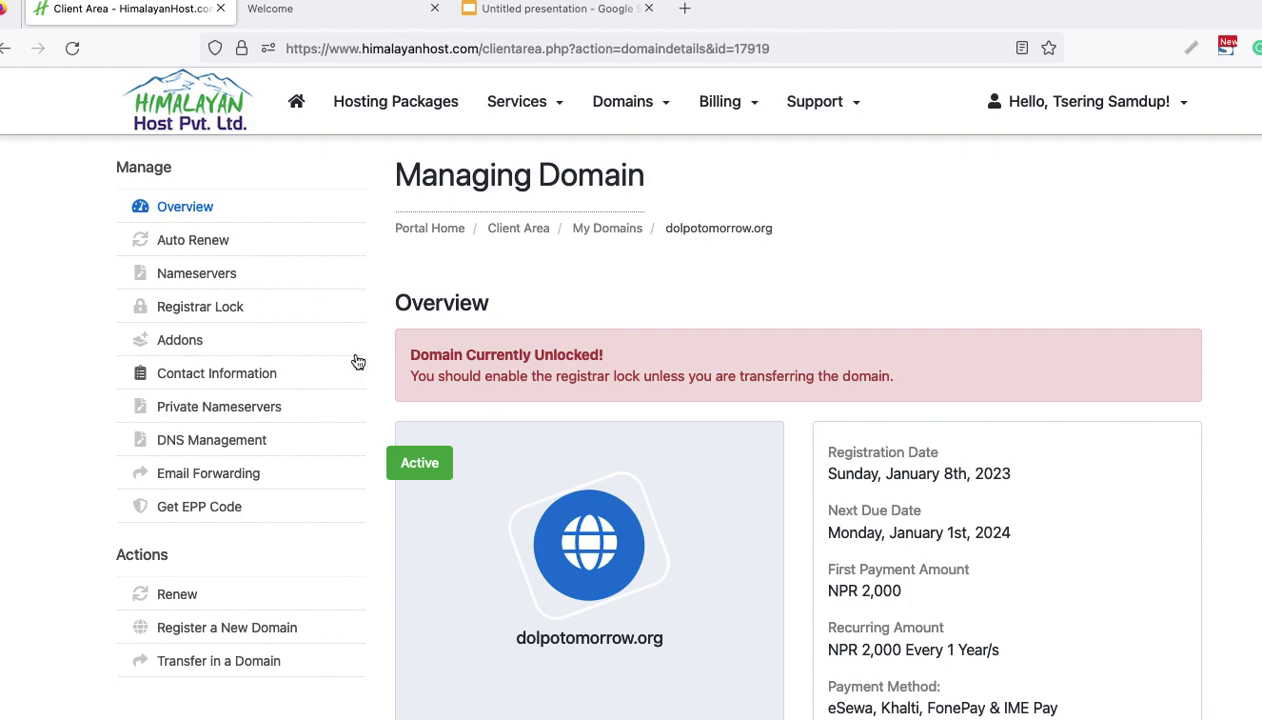
click(204, 320)
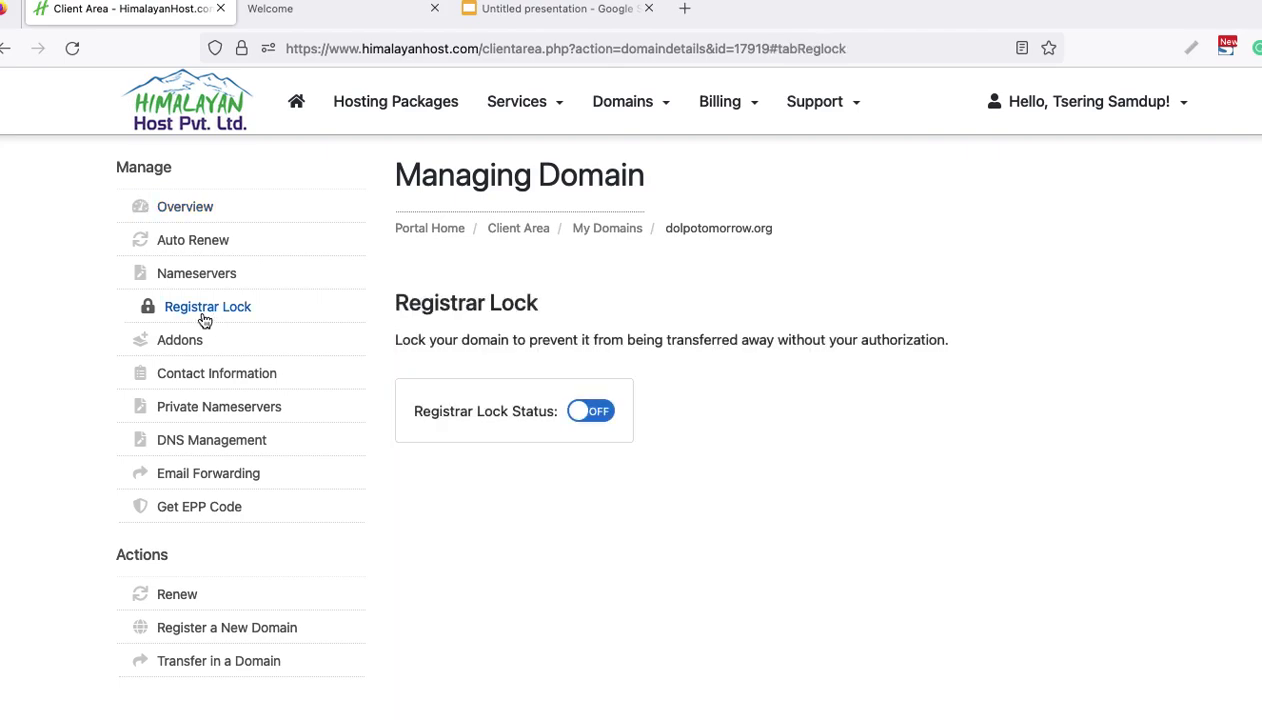
click(606, 414)
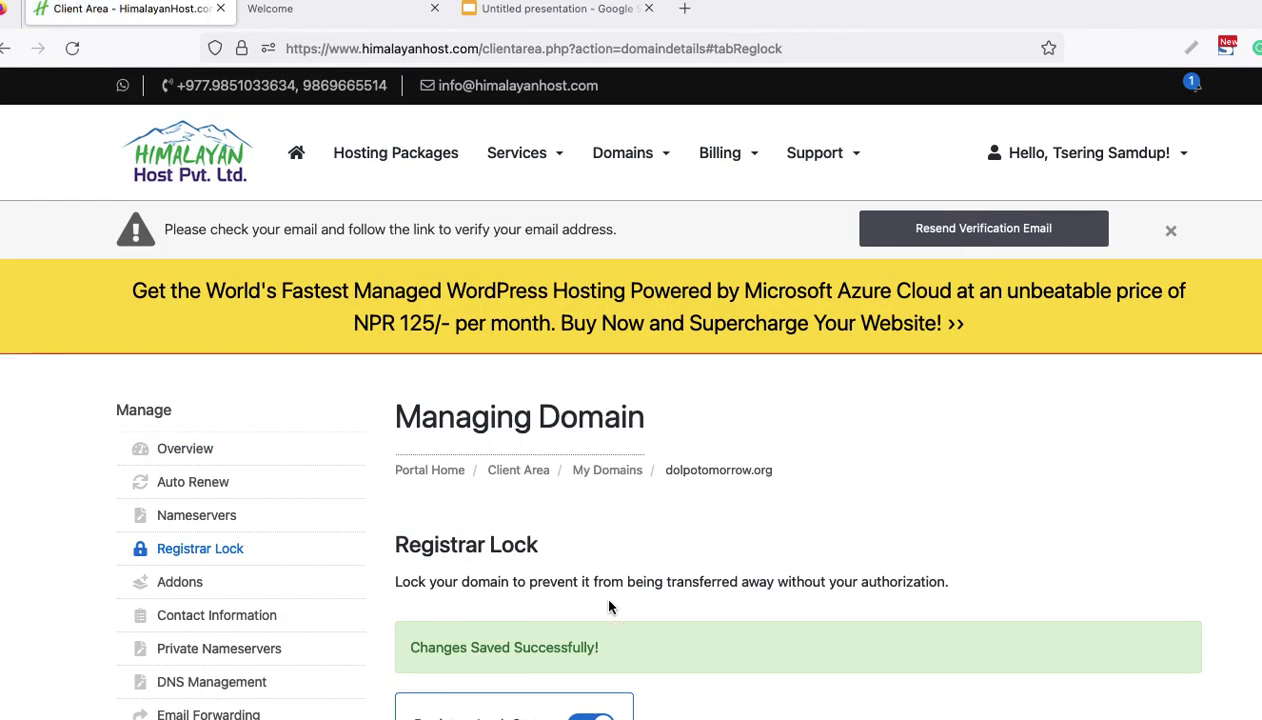
scroll(607, 600, down, 5)
click(585, 443)
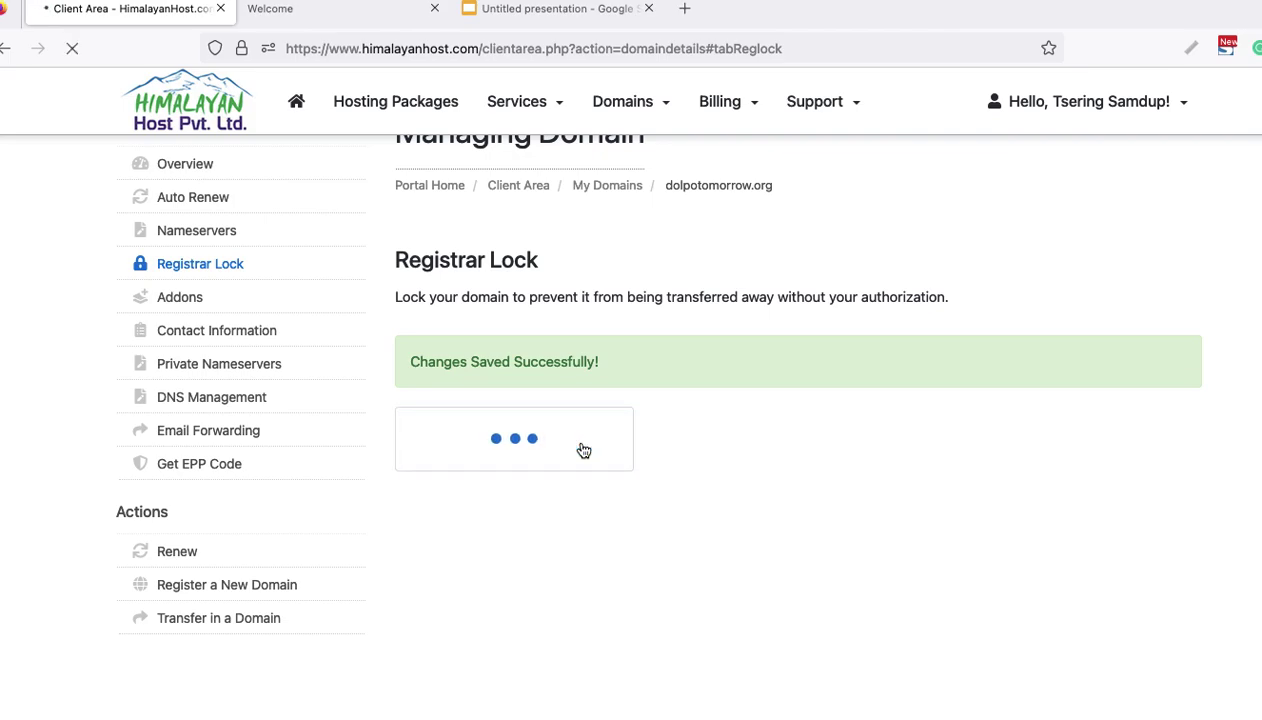
Request the EPP code of dolpotomorrow.org and copy the code
scroll(583, 449, down, 5)
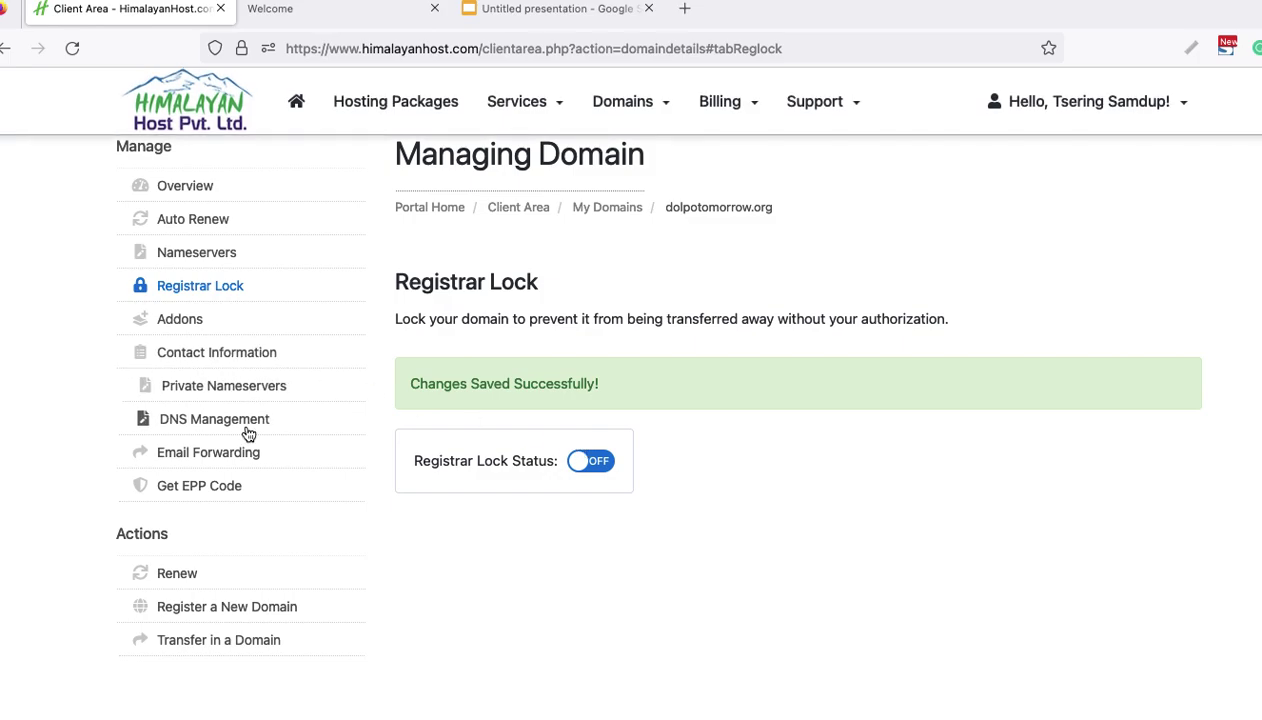
click(208, 490)
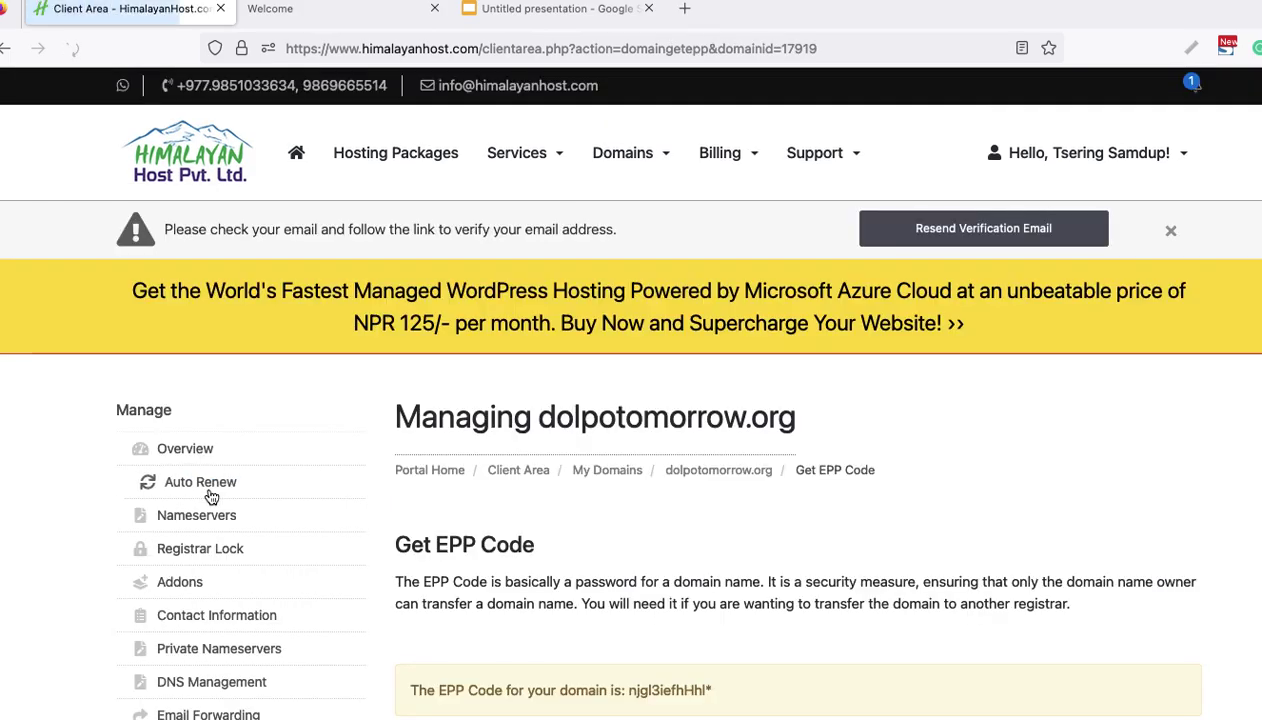
scroll(437, 500, down, 3)
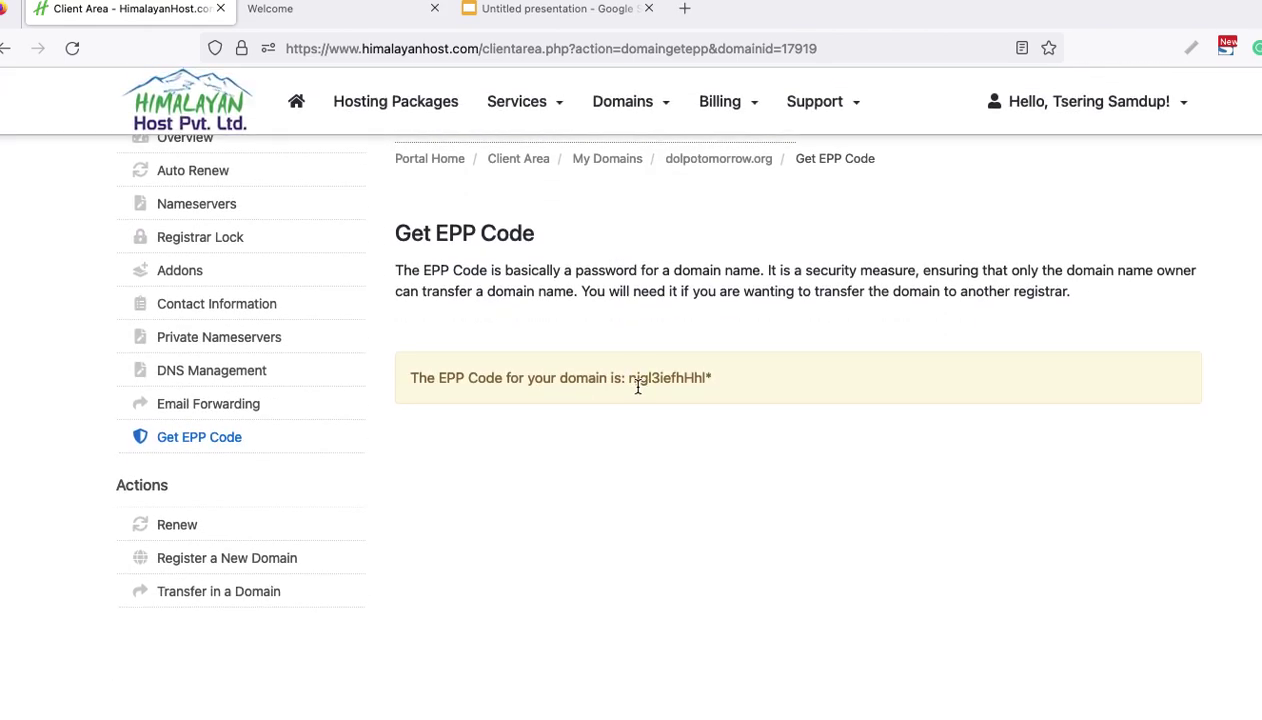
drag(628, 380, 714, 380)
key(super+c)
click(694, 378)
drag(629, 380, 709, 381)
Switch to the Himalayan Domain control panel and open its domain name transfer form
click(347, 30)
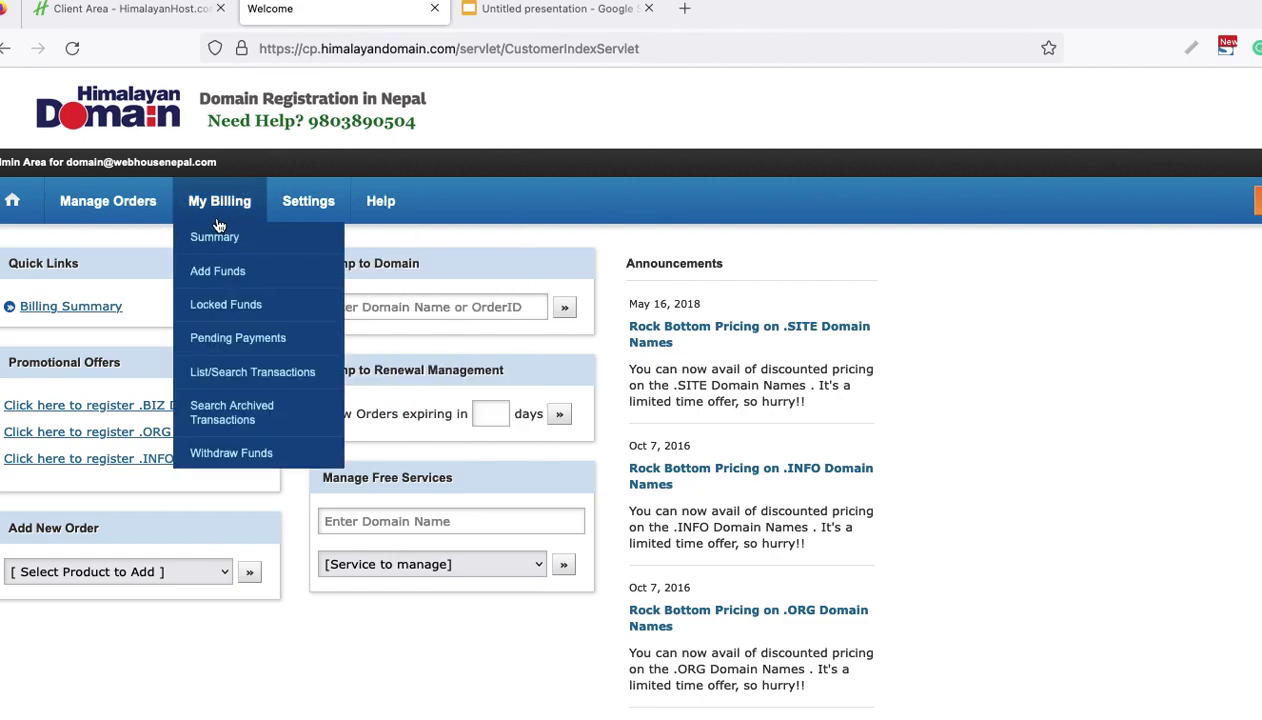
mouse_move(305, 205)
mouse_move(128, 219)
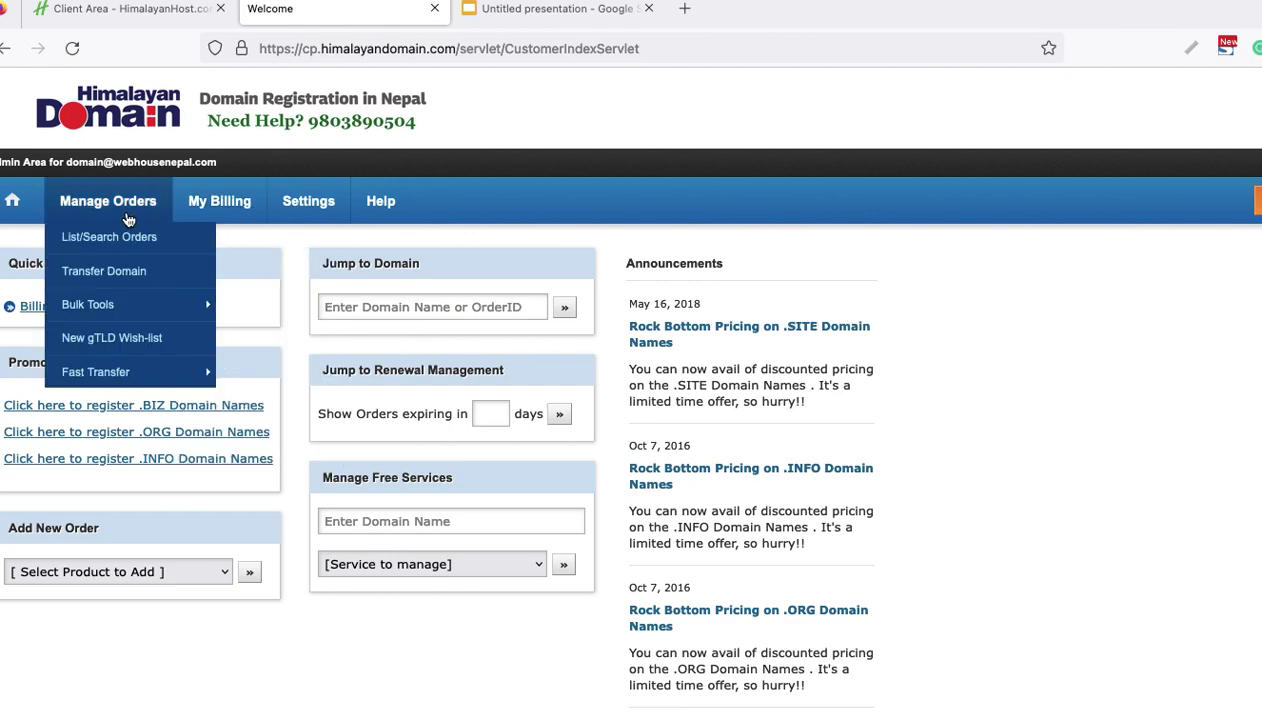
click(108, 273)
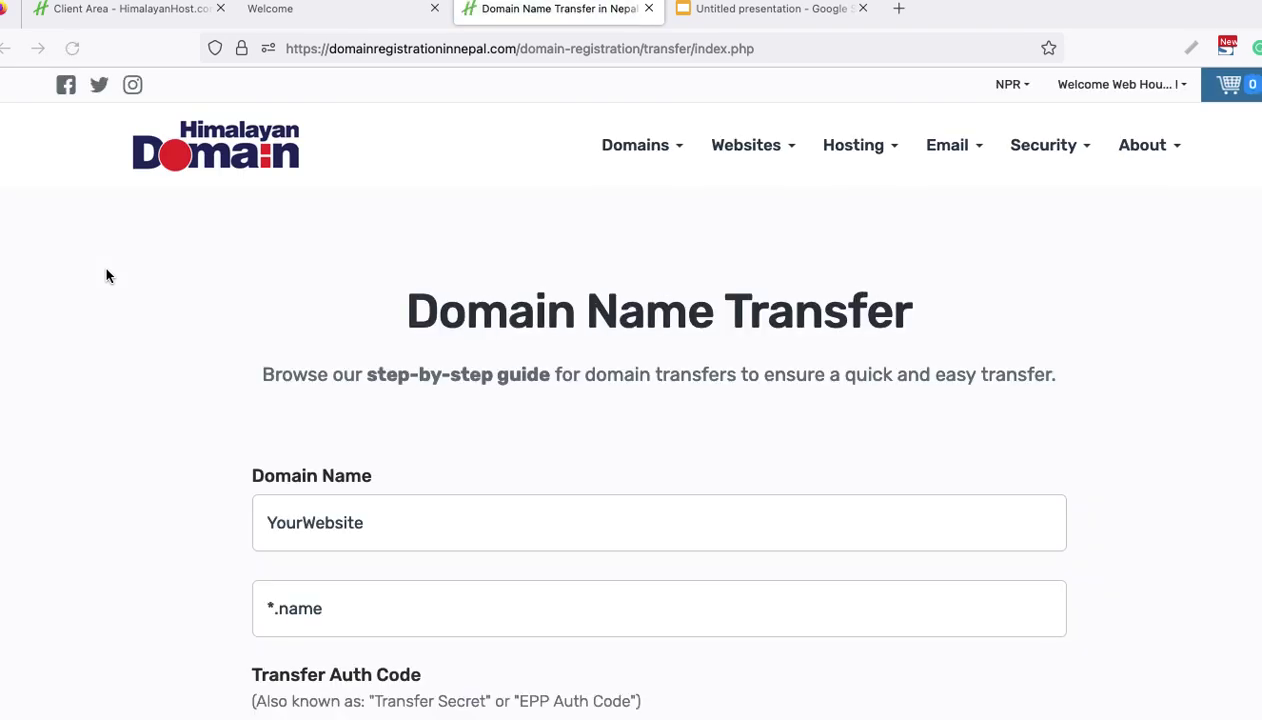
Paste the copied EPP code as the Transfer Auth Code in the transfer form
scroll(190, 460, down, 3)
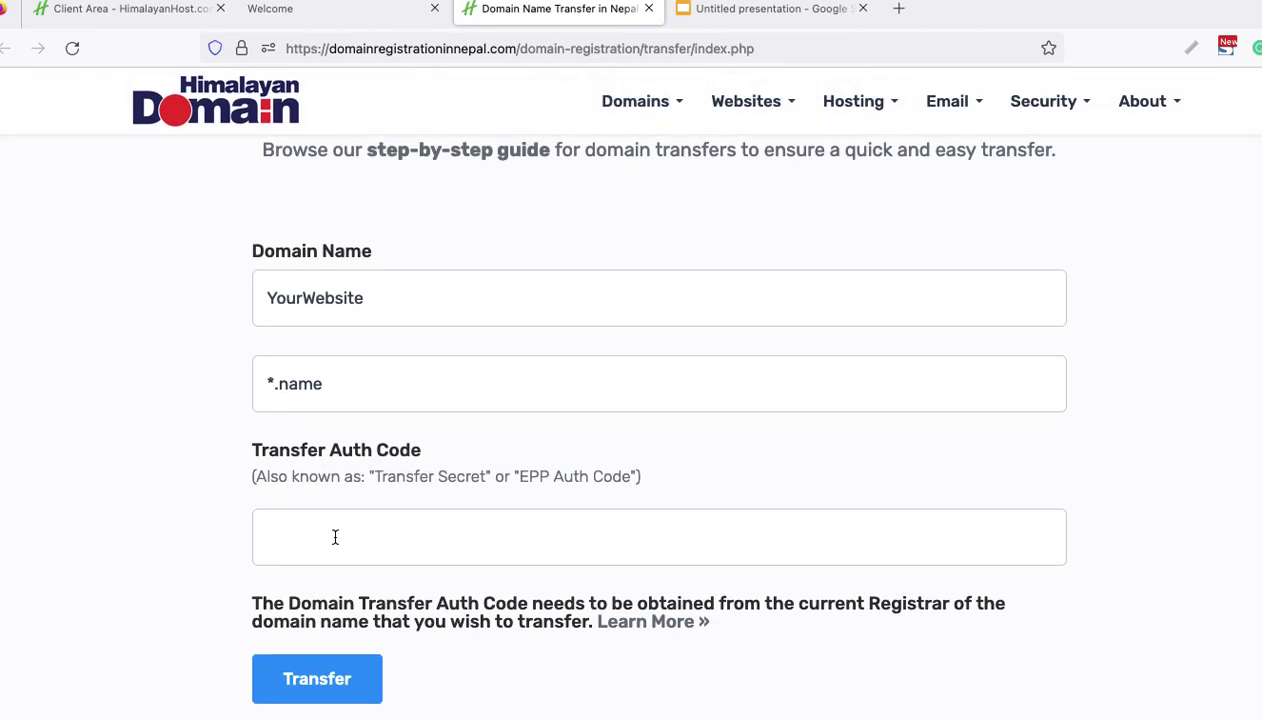
click(321, 539)
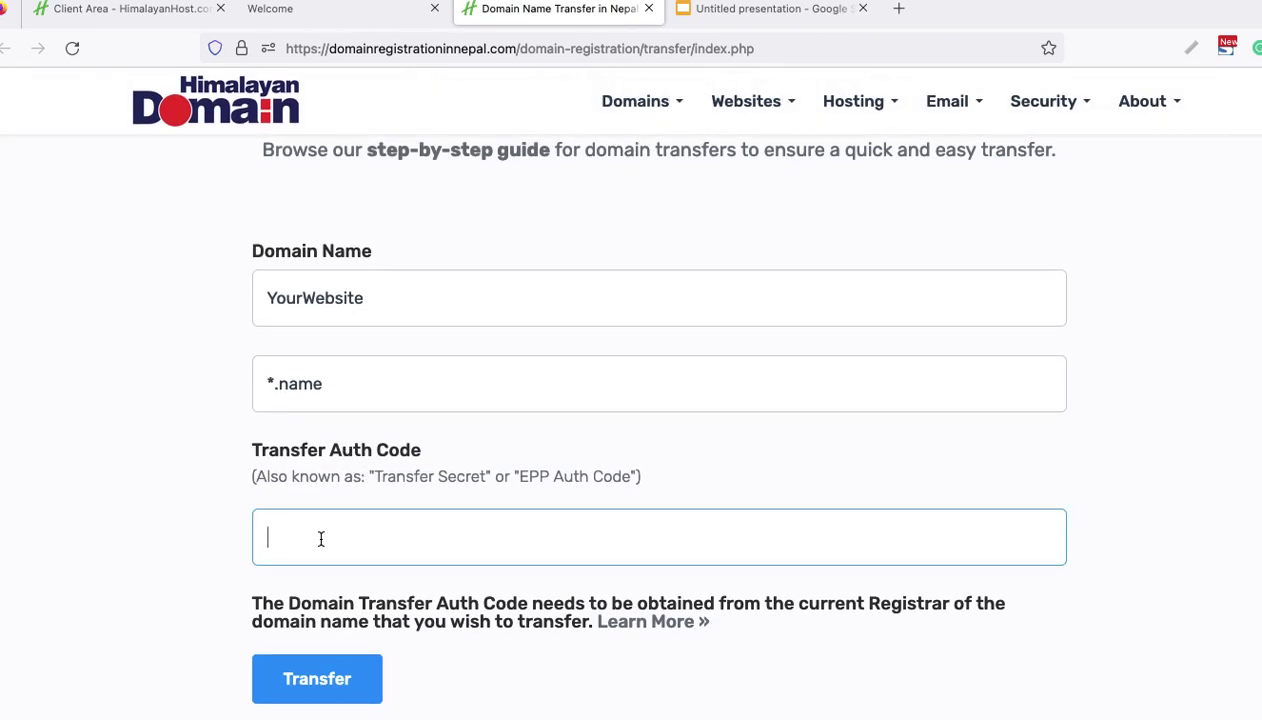
key(super+v)
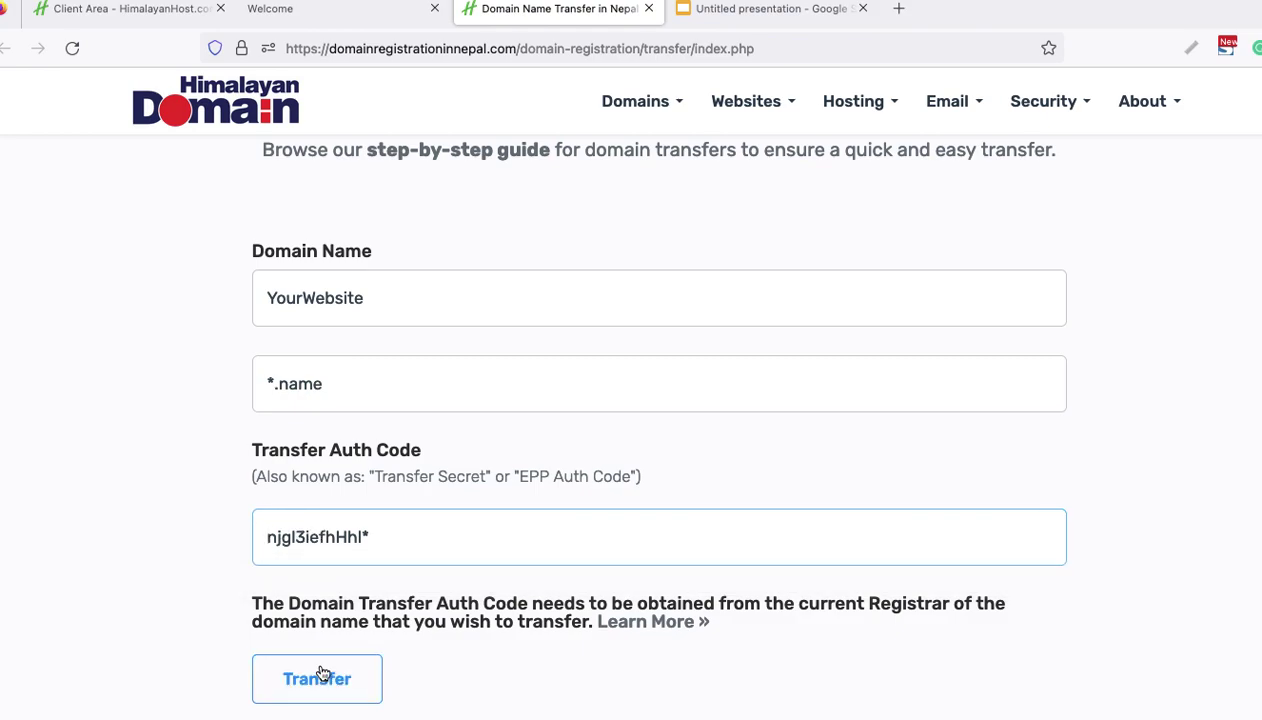
Set the domain extension in the transfer form to org
click(338, 379)
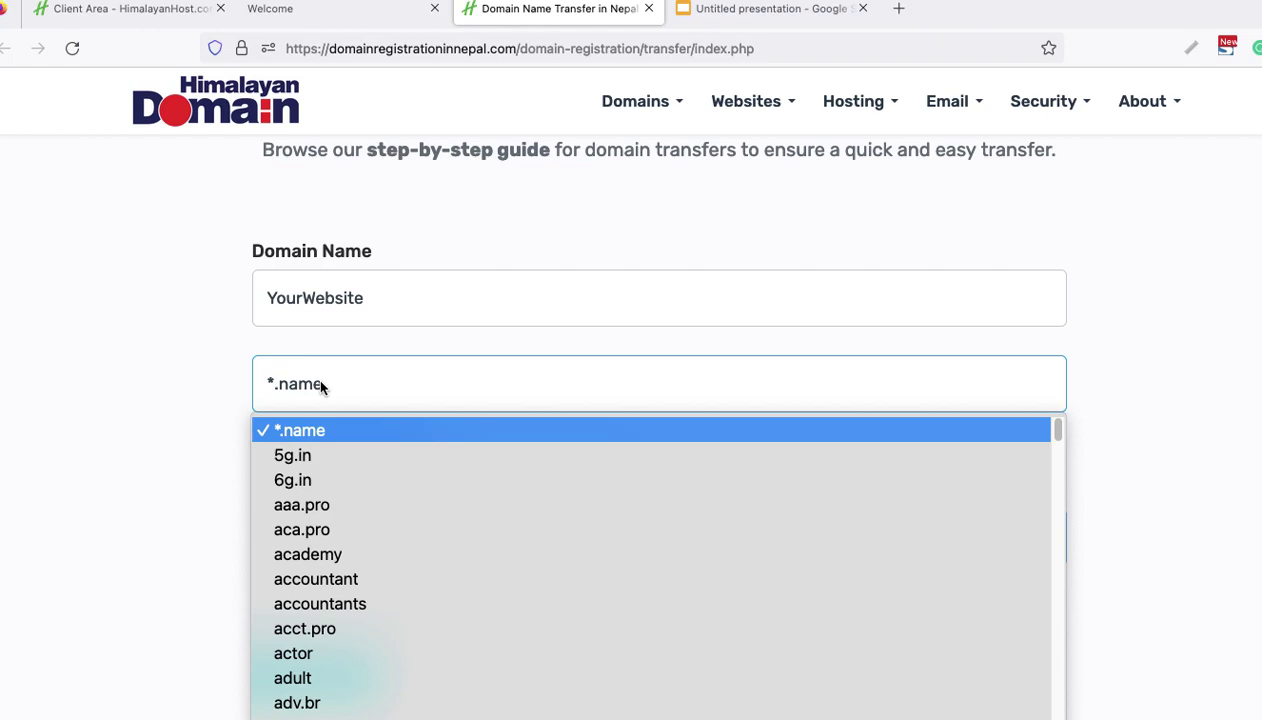
scroll(330, 500, down, 15)
scroll(340, 576, down, 5)
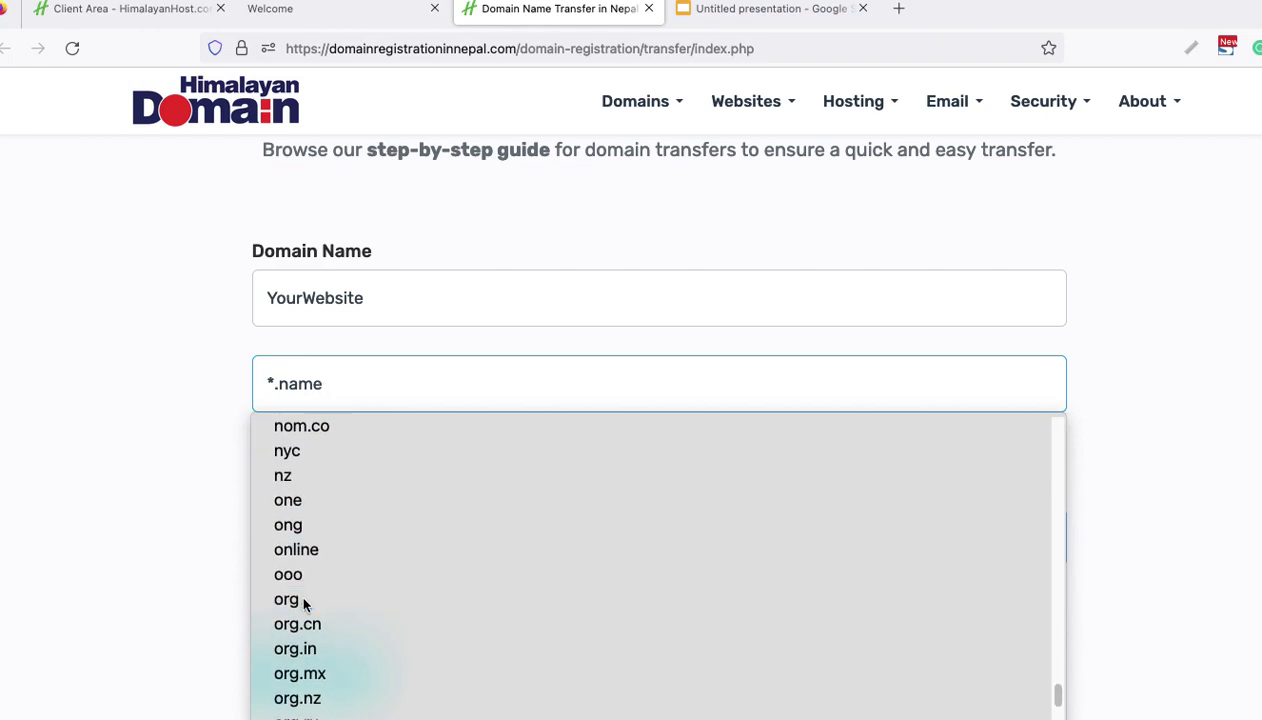
click(305, 600)
Copy the name dolpotomorrow, without its extension, from the Himalayan Host page and paste it as the Domain Name in the transfer form
click(352, 307)
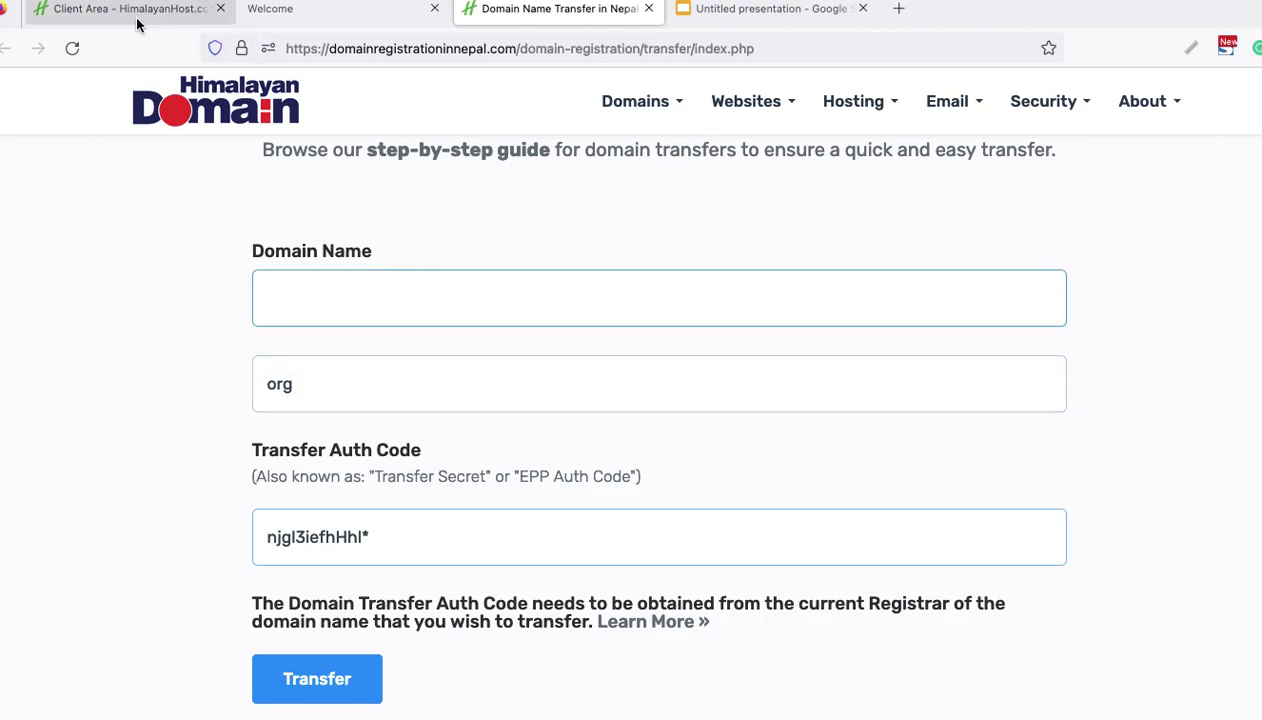
click(137, 20)
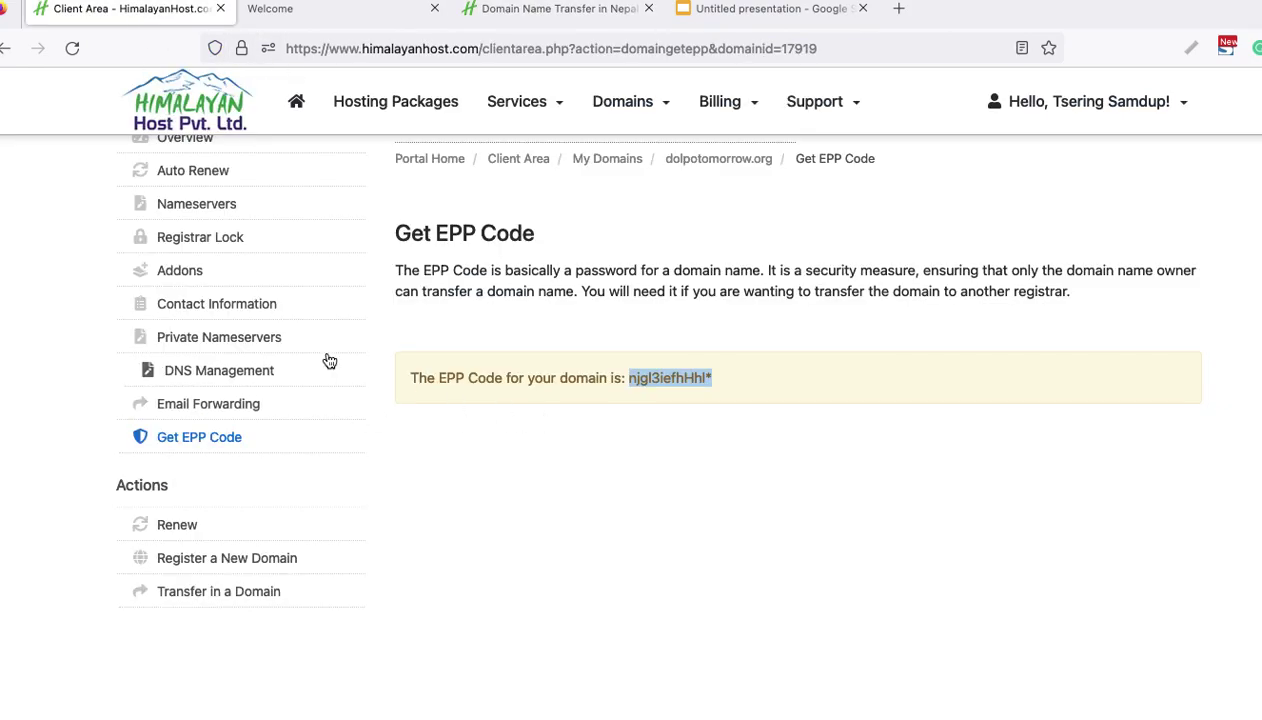
scroll(329, 360, up, 3)
drag(545, 374, 739, 383)
key(super+c)
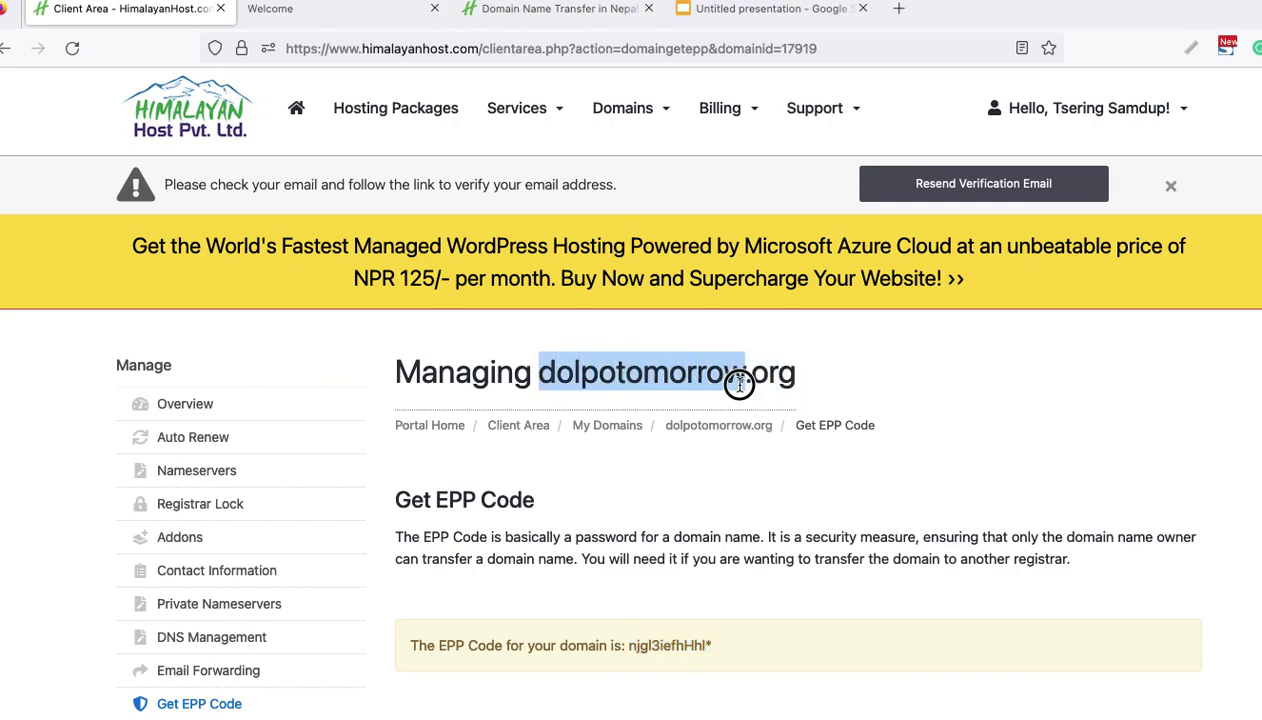
click(346, 20)
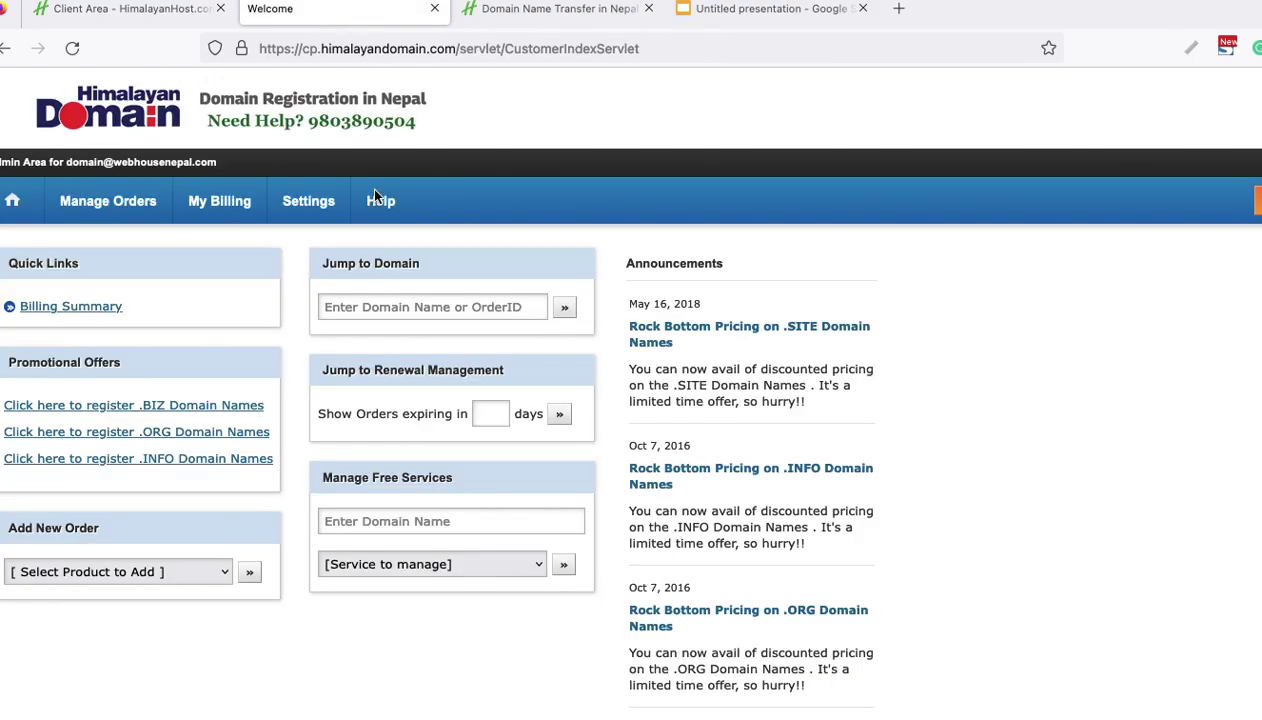
click(528, 12)
text(v)
key(BackSpace)
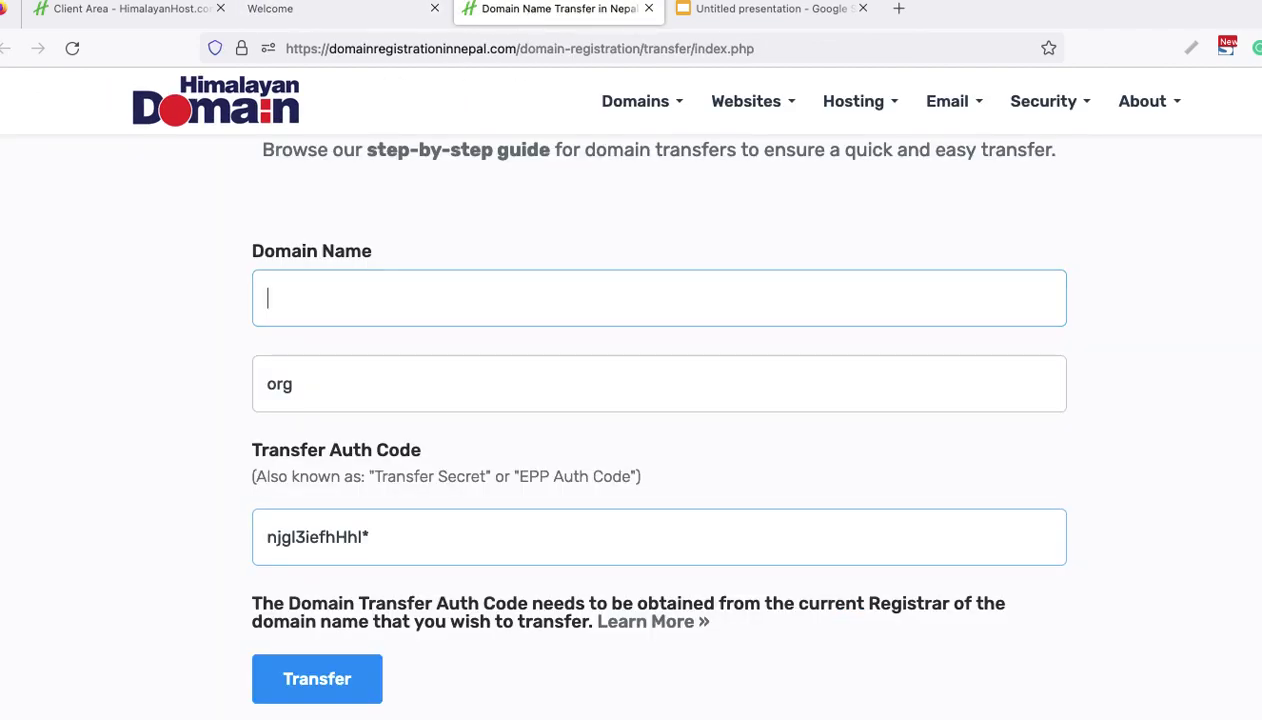
key(super+v)
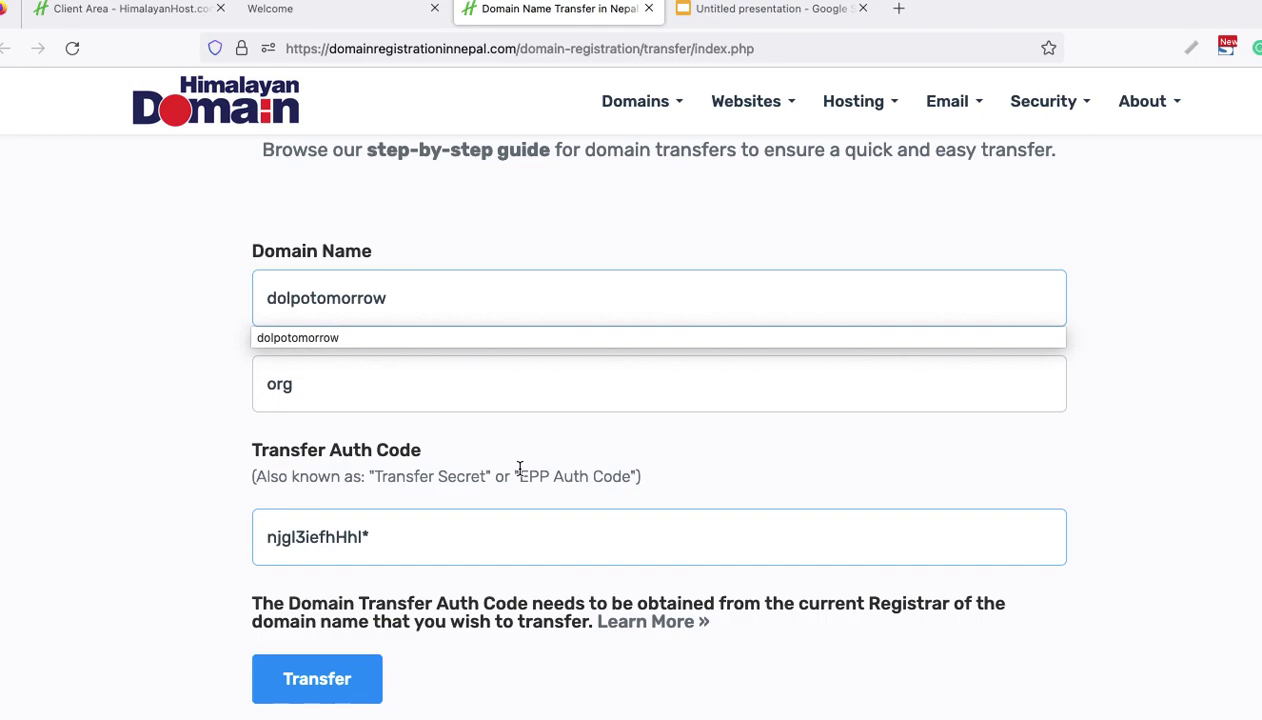
click(545, 664)
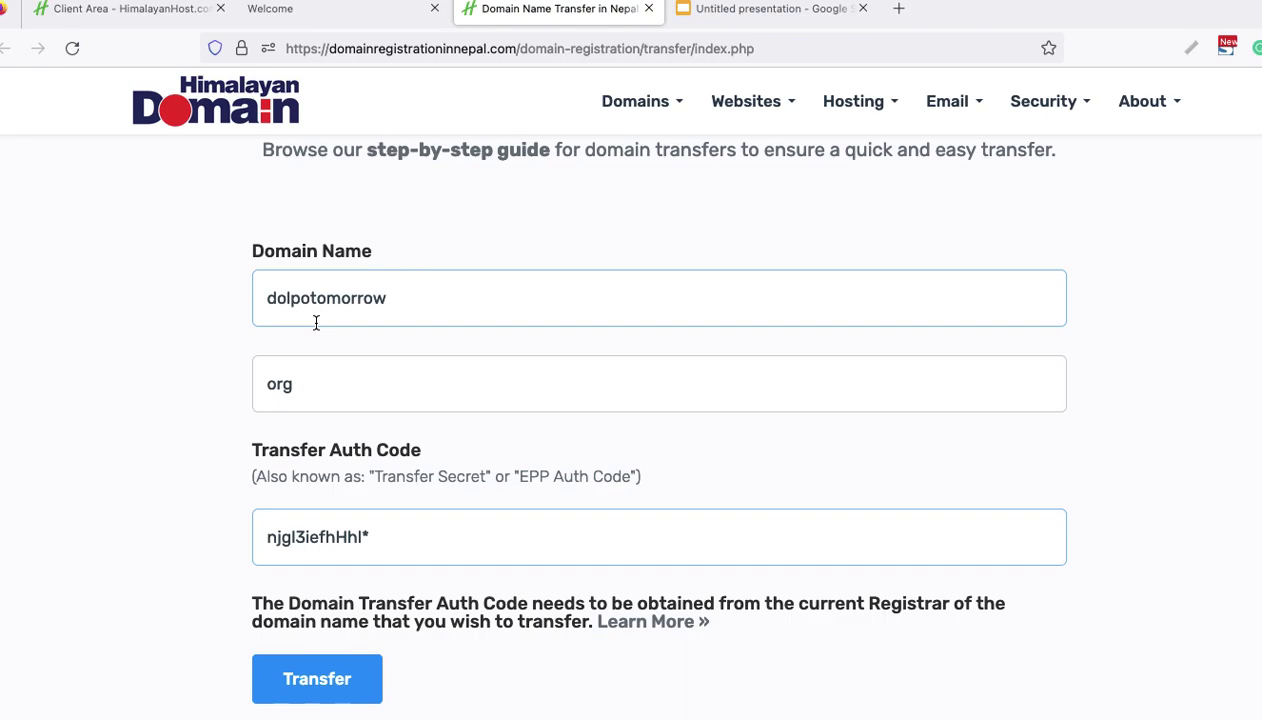
Submit the transfer request for dolpotomorrow.org and review the shopping cart and payment options at checkout
scroll(366, 521, down, 1)
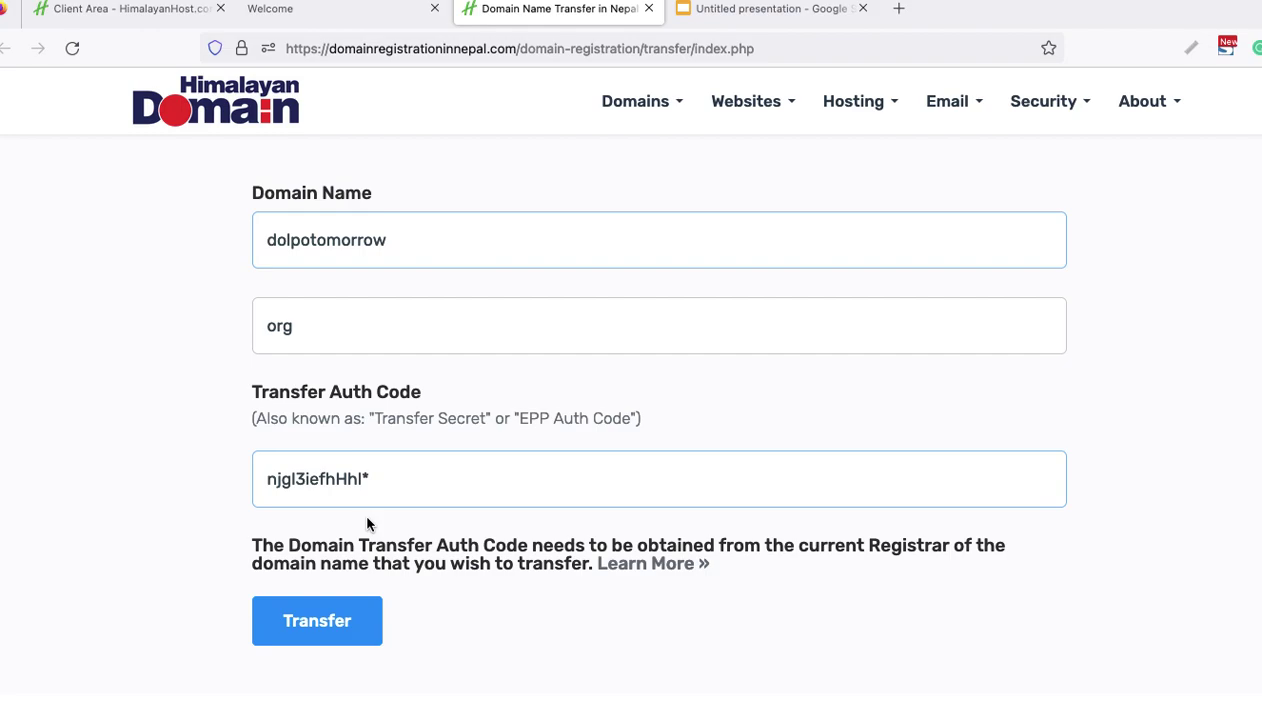
click(336, 627)
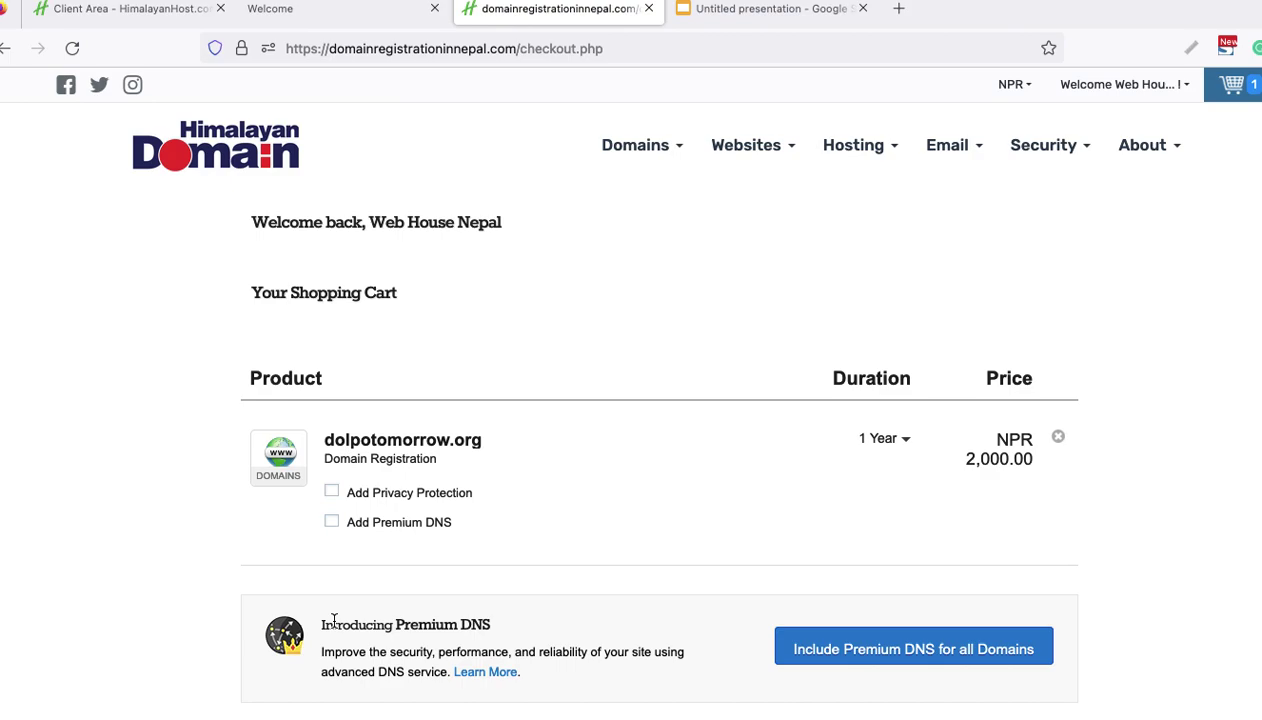
scroll(586, 577, down, 3)
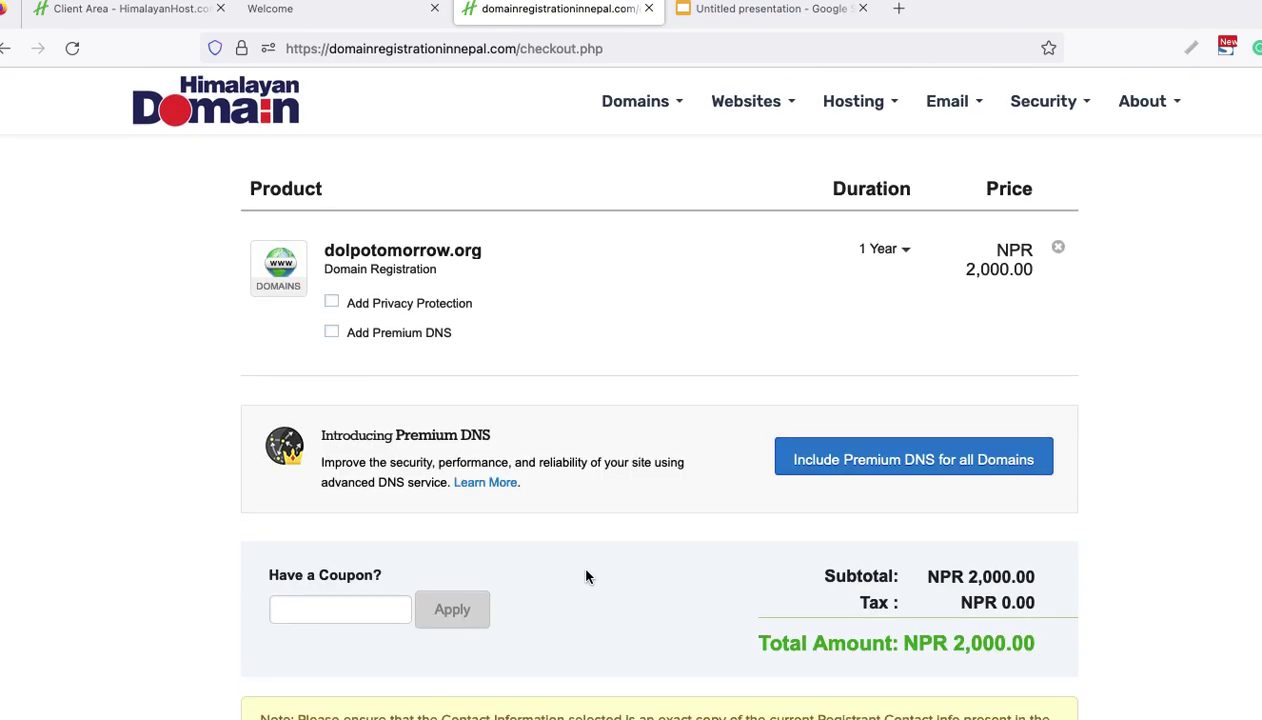
scroll(586, 577, down, 2)
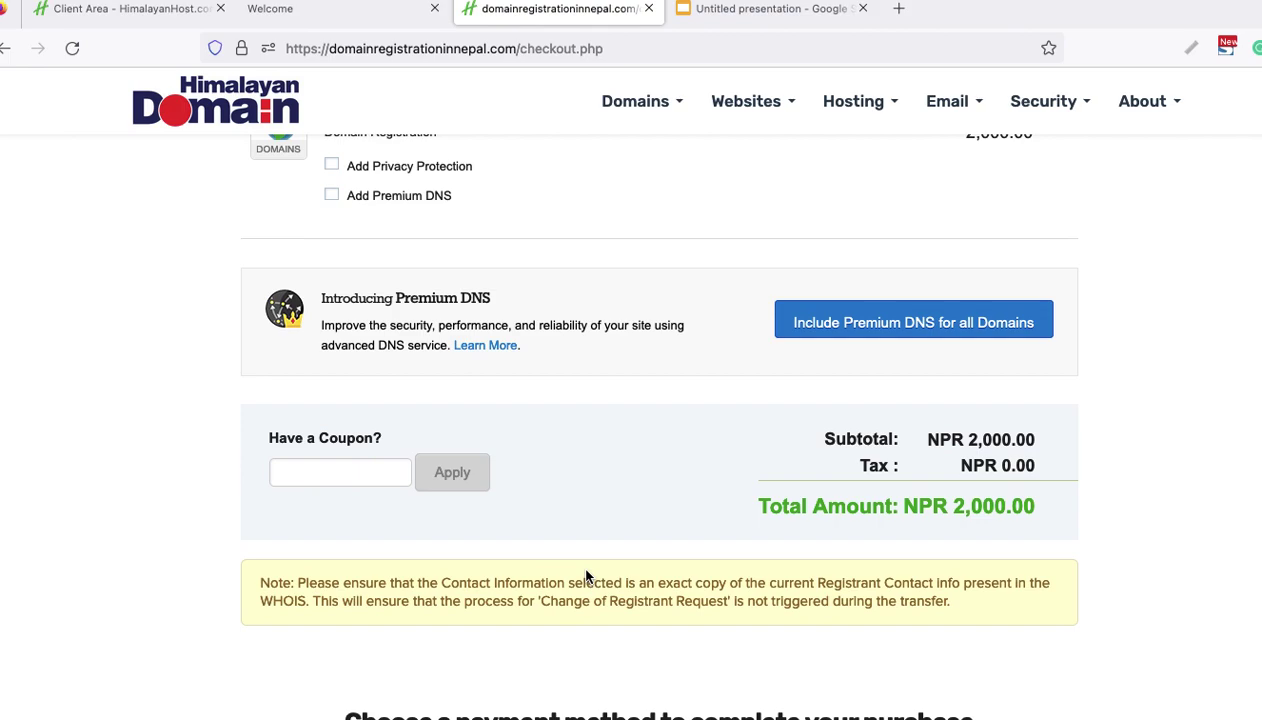
scroll(586, 577, up, 2)
scroll(586, 577, down, 10)
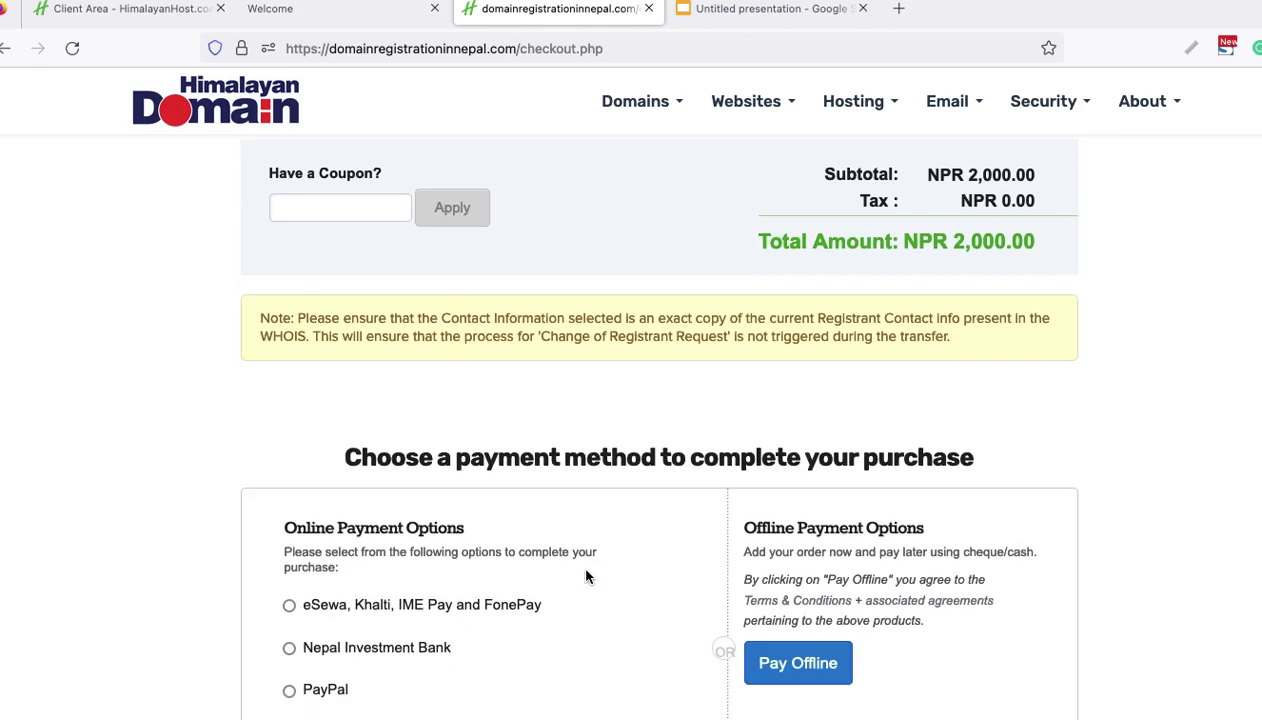
scroll(586, 577, down, 1)
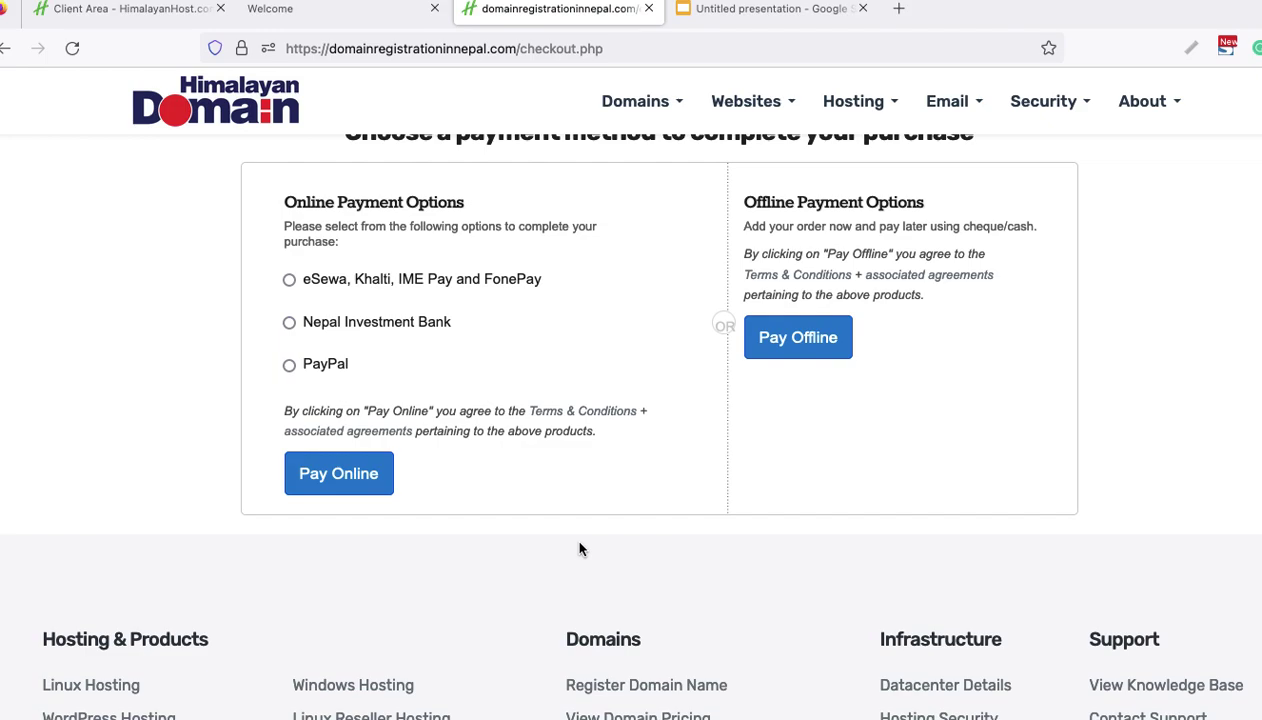
Examine the order total, the registrant contact note and the online and offline payment methods on the checkout page
scroll(579, 548, up, 5)
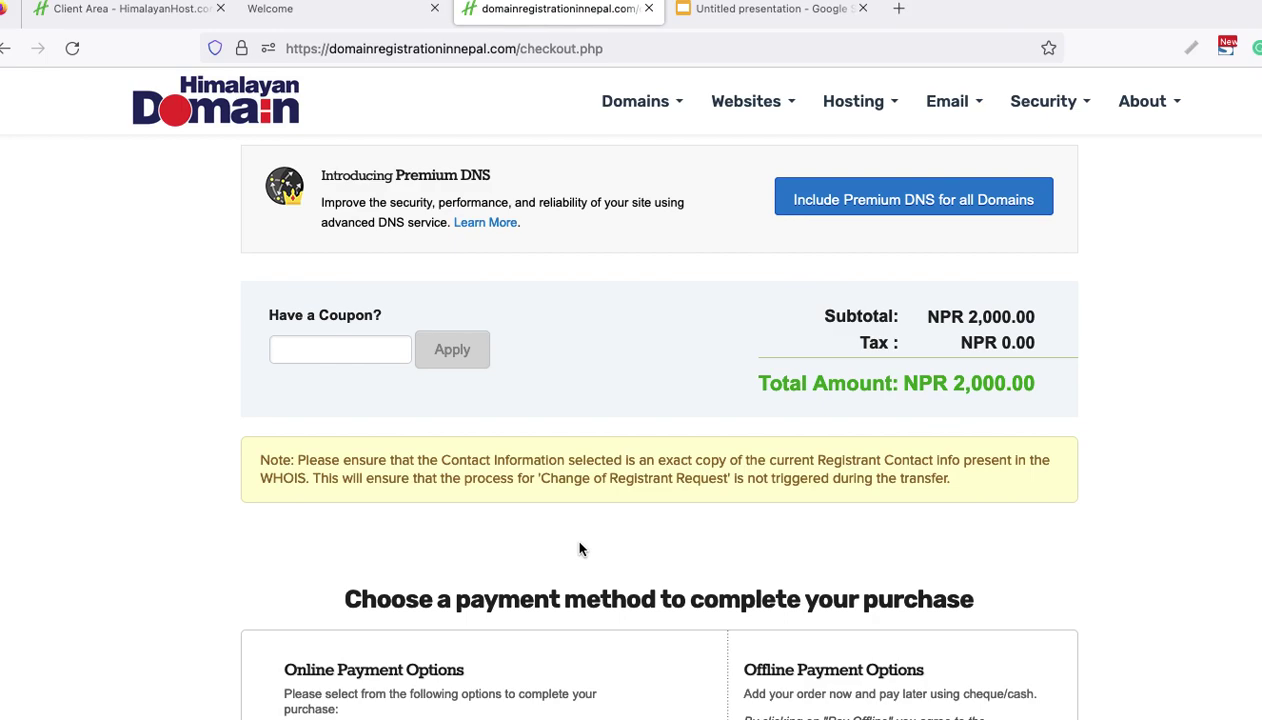
scroll(579, 548, down, 4)
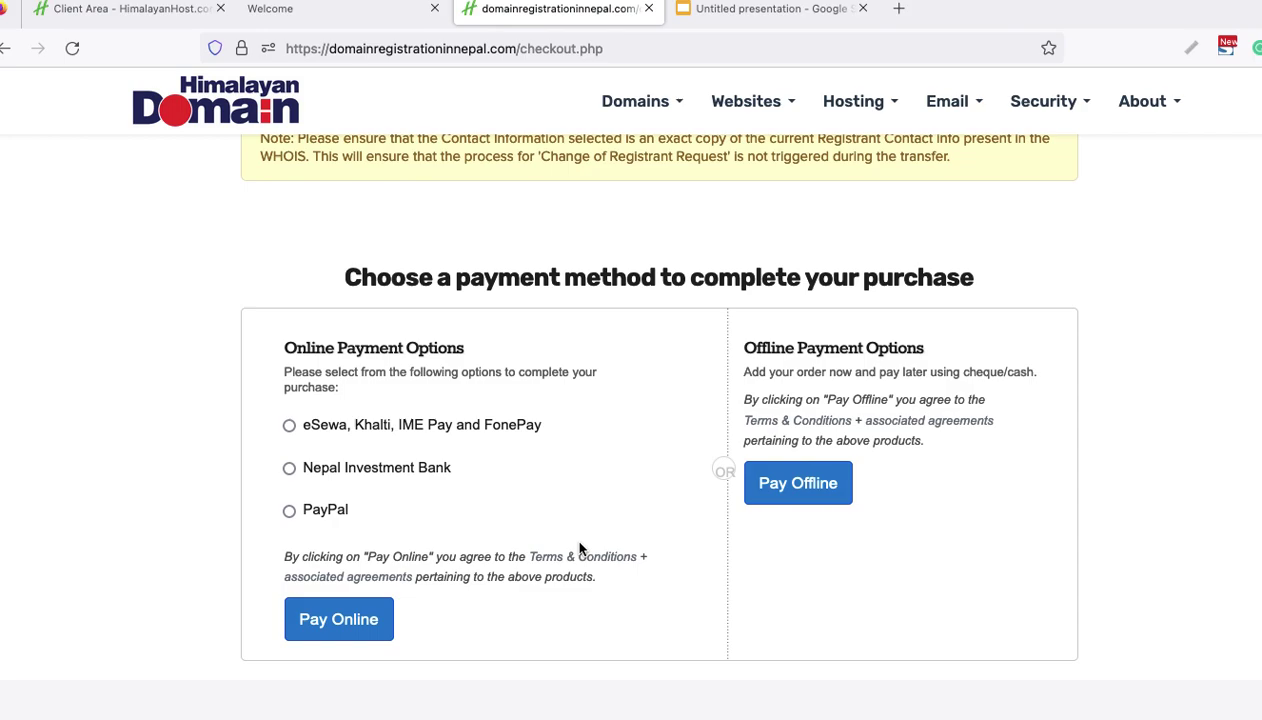
scroll(579, 548, up, 1)
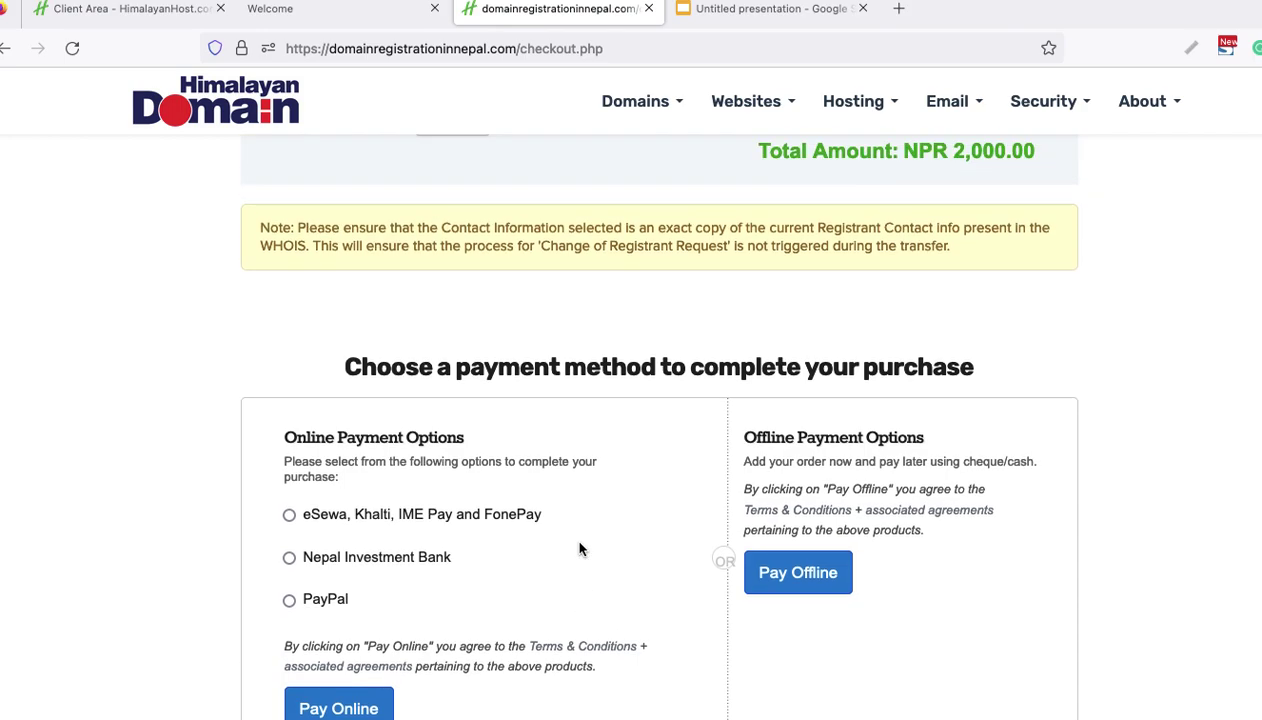
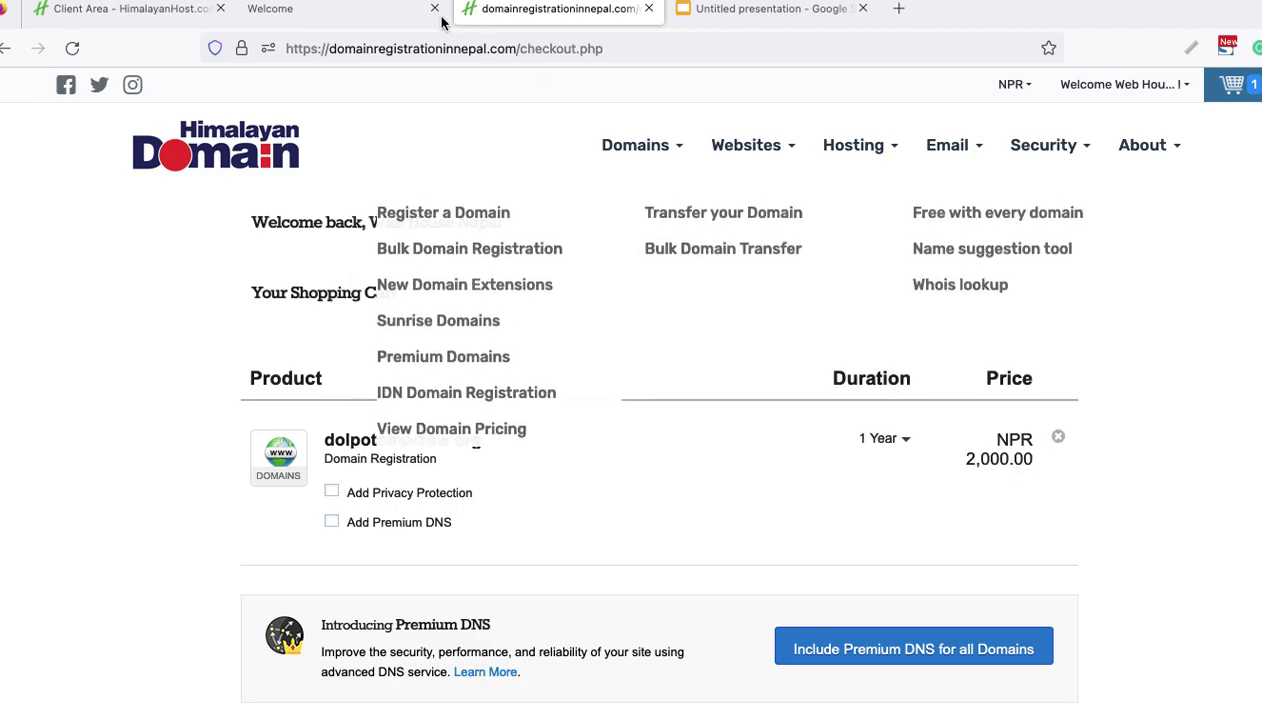
Switch to the Himalayan Domain control panel, list the domain orders and open the management page of setmnepal.org
click(330, 9)
mouse_move(130, 212)
click(110, 244)
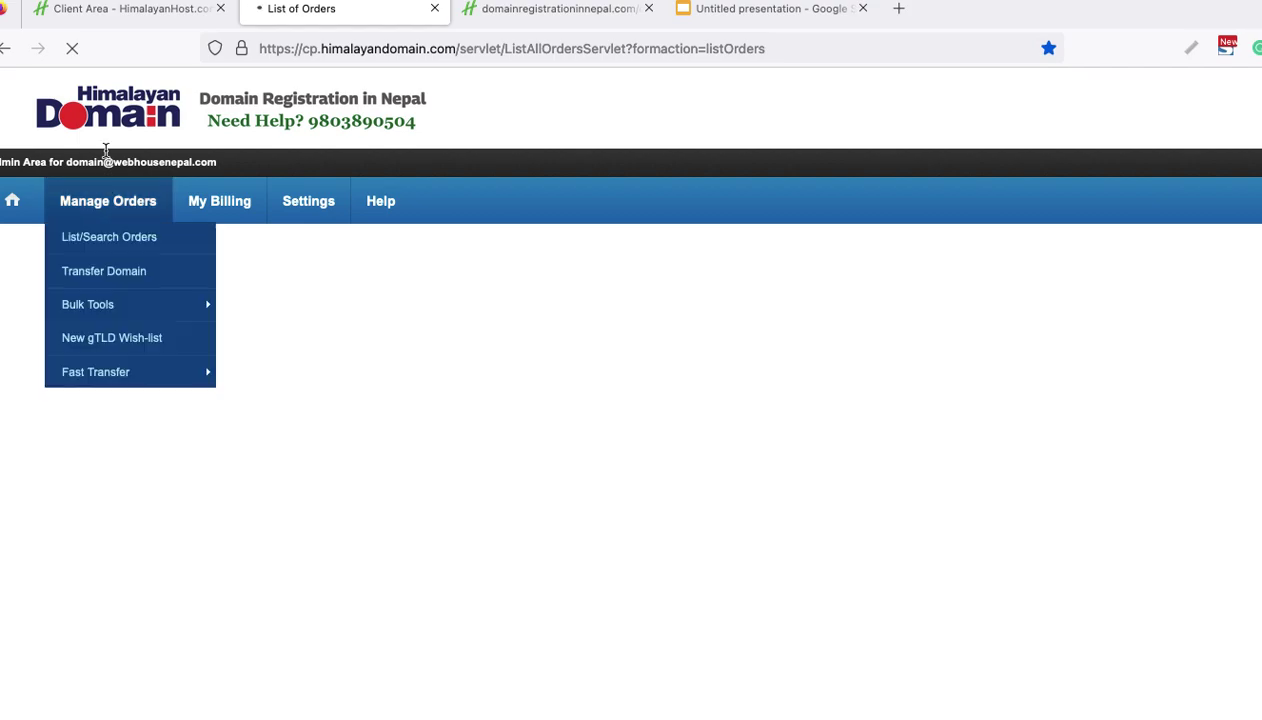
mouse_move(110, 203)
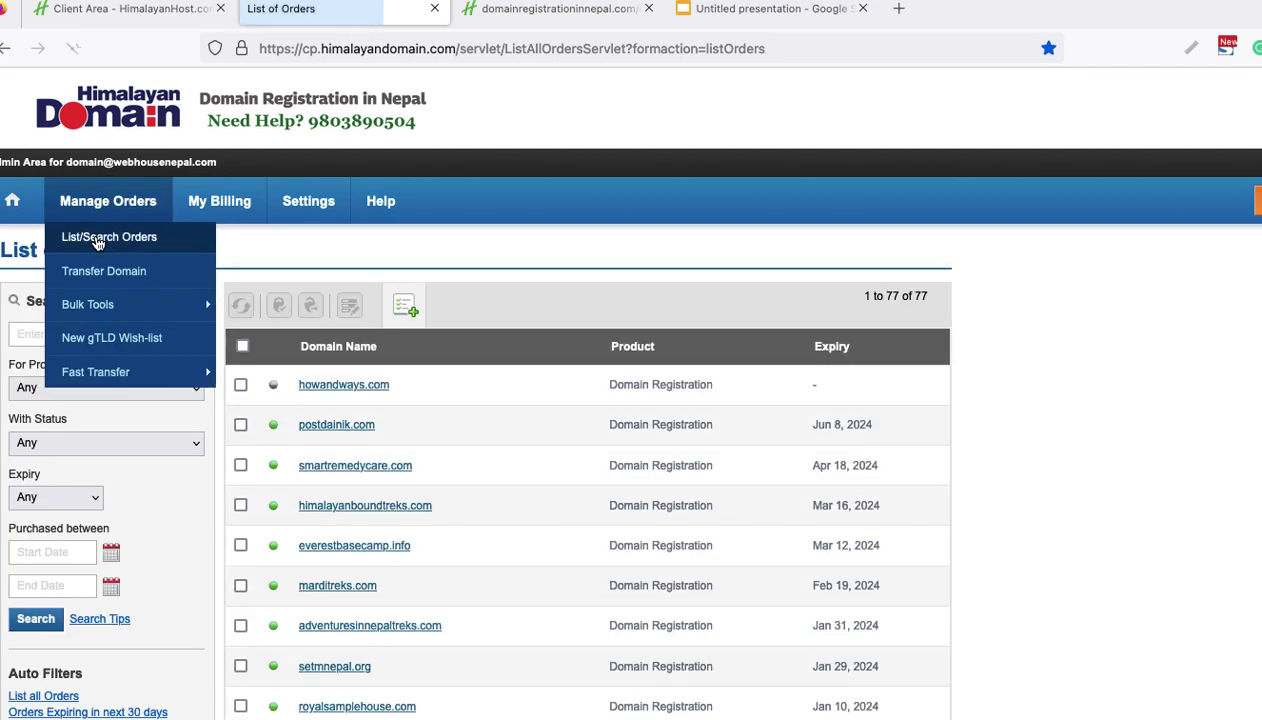
click(100, 238)
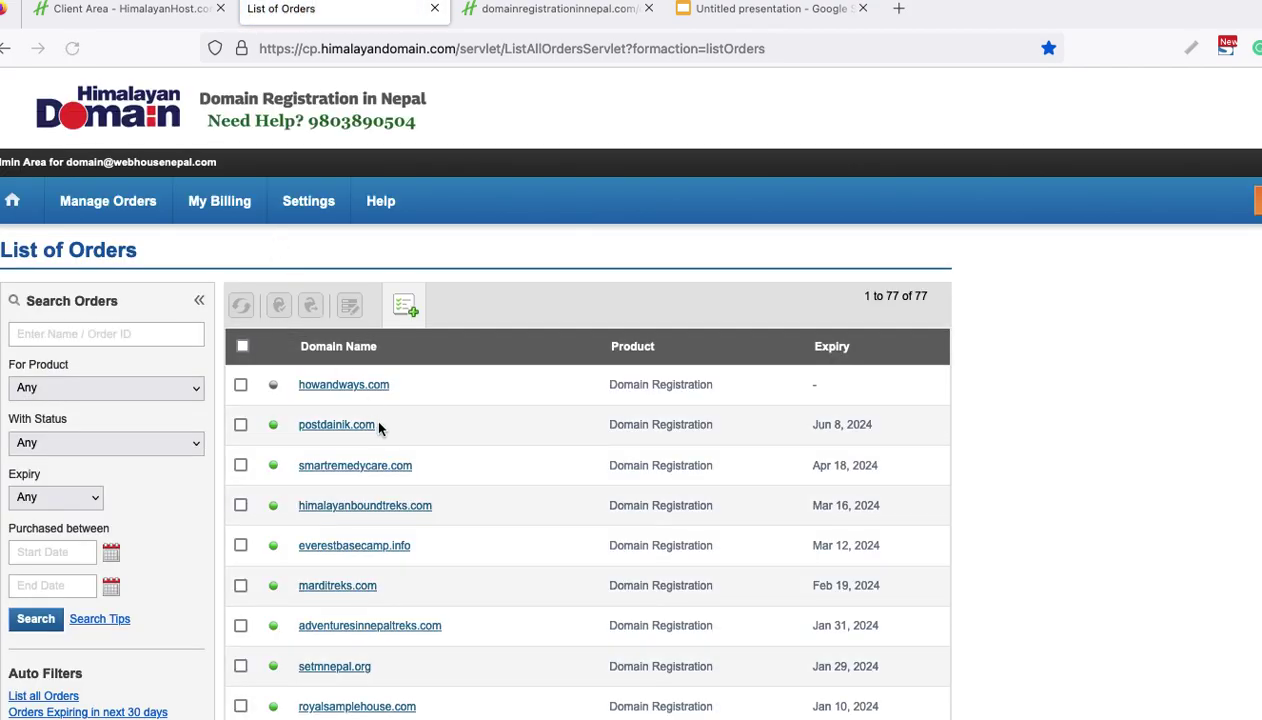
scroll(381, 515, down, 5)
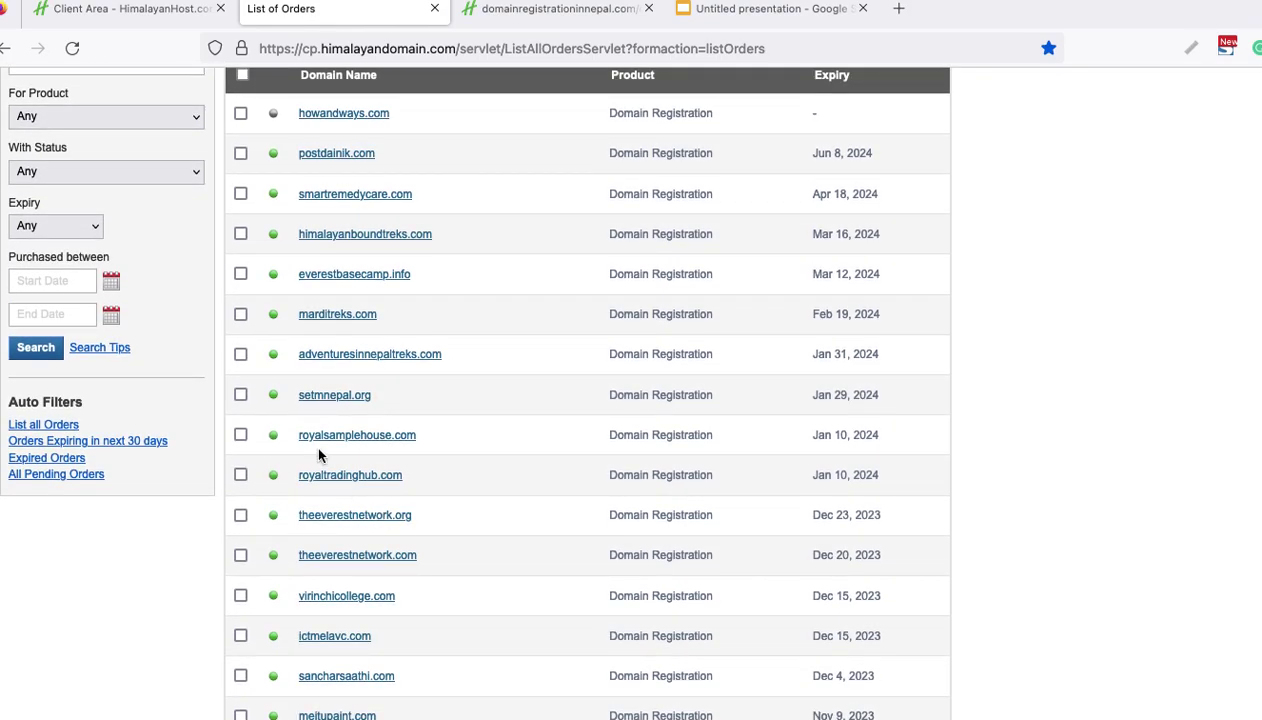
click(326, 401)
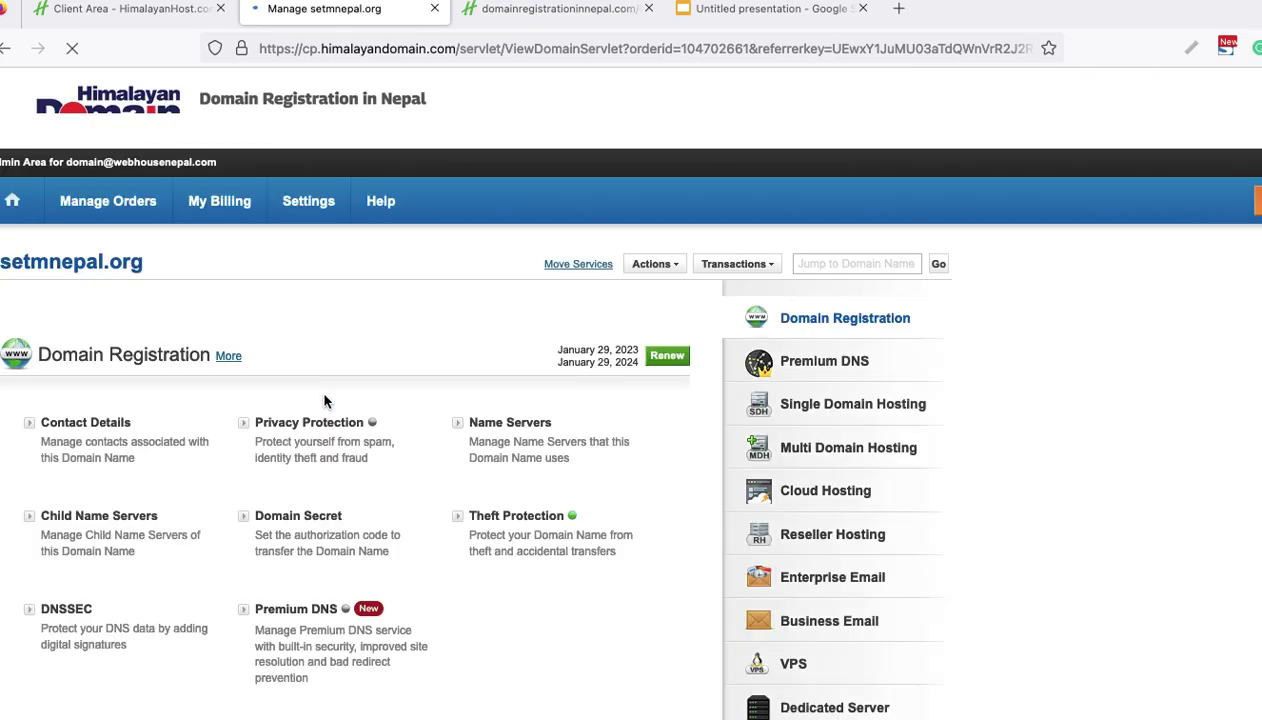
Check the Theft Protection setting and the Domain Secret of setmnepal.org, closing both without making changes
scroll(326, 401, down, 5)
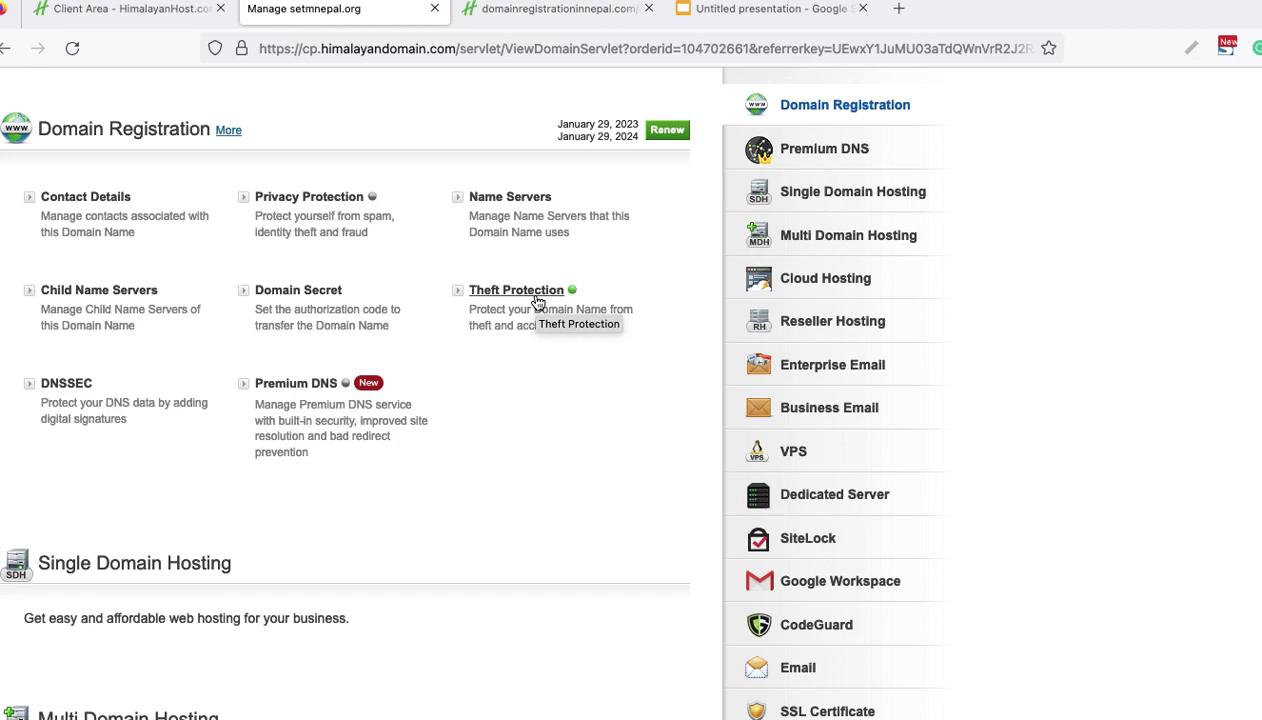
click(537, 300)
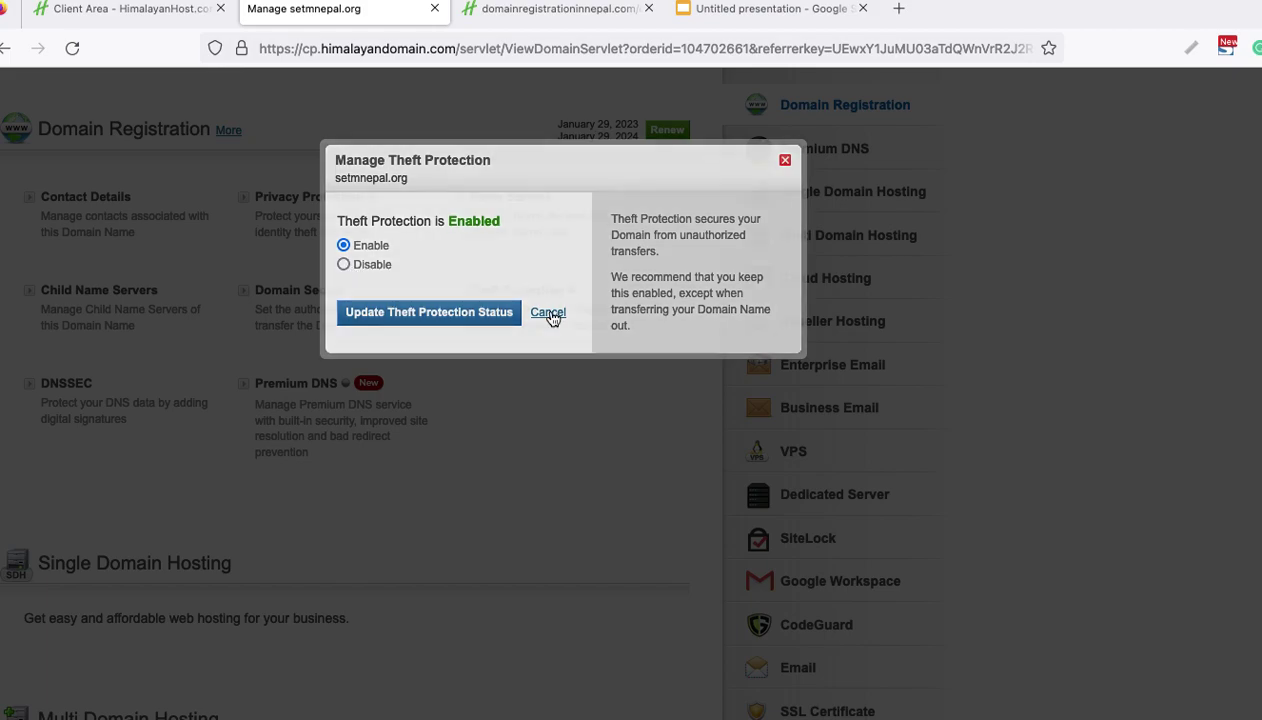
click(551, 313)
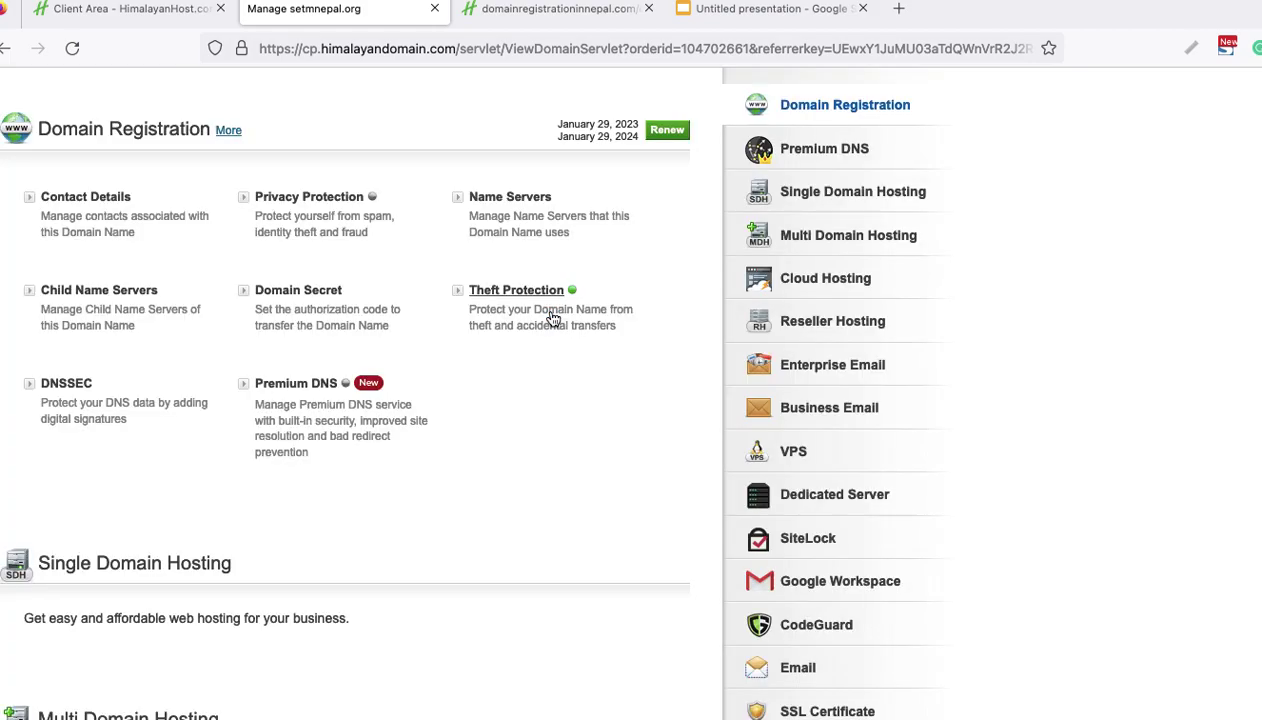
click(316, 296)
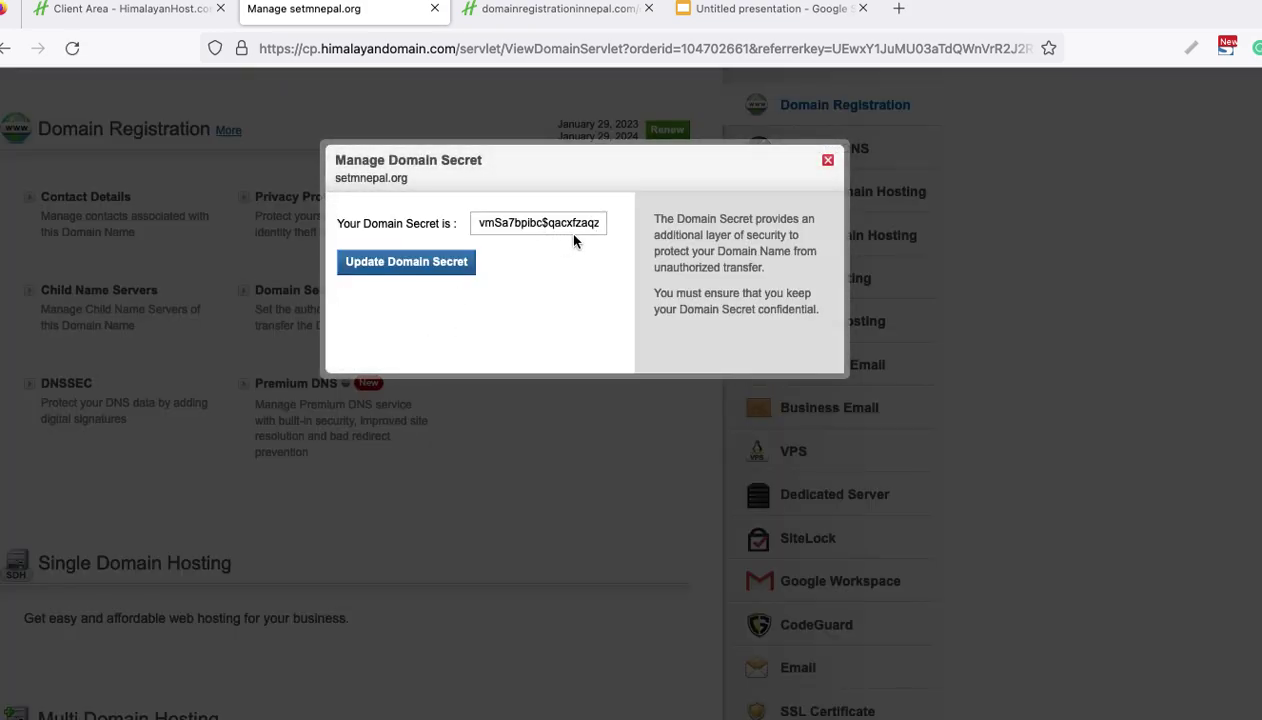
click(827, 160)
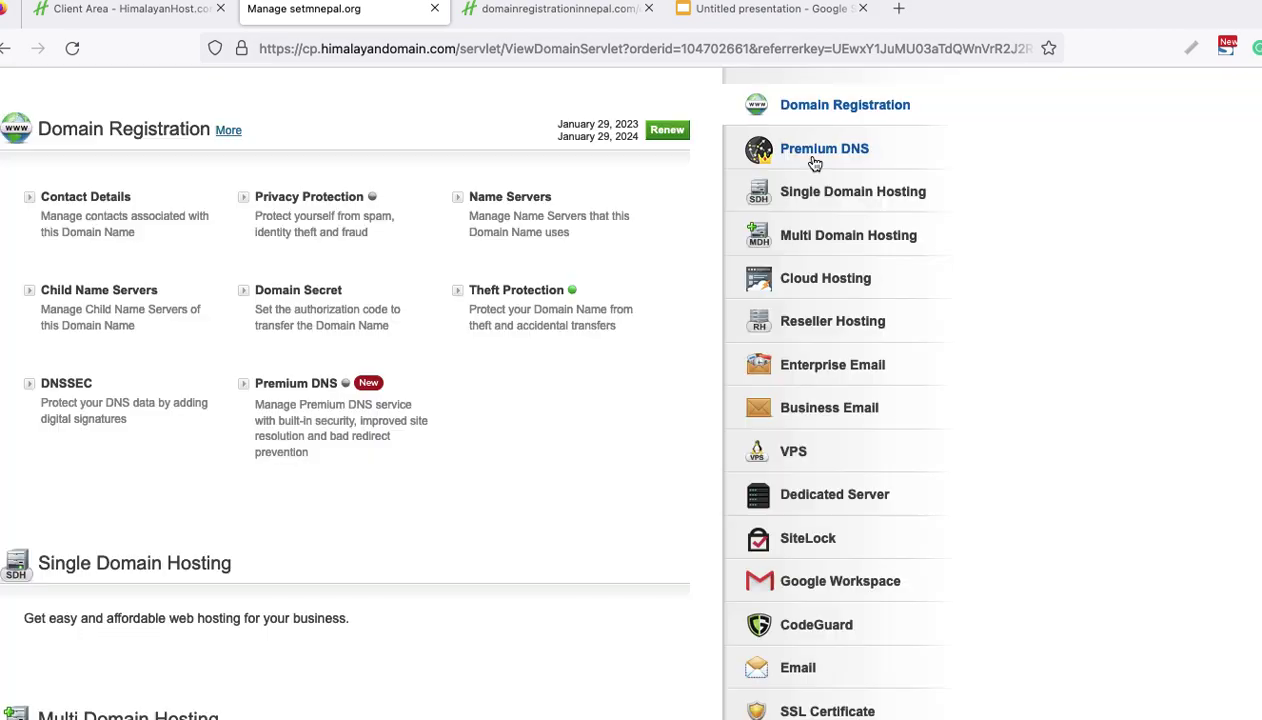
Switch to the Himalayan Host client area and open the form for transferring a domain to Himalayan Host, with its Domain Name and Authorization Code fields
click(131, 10)
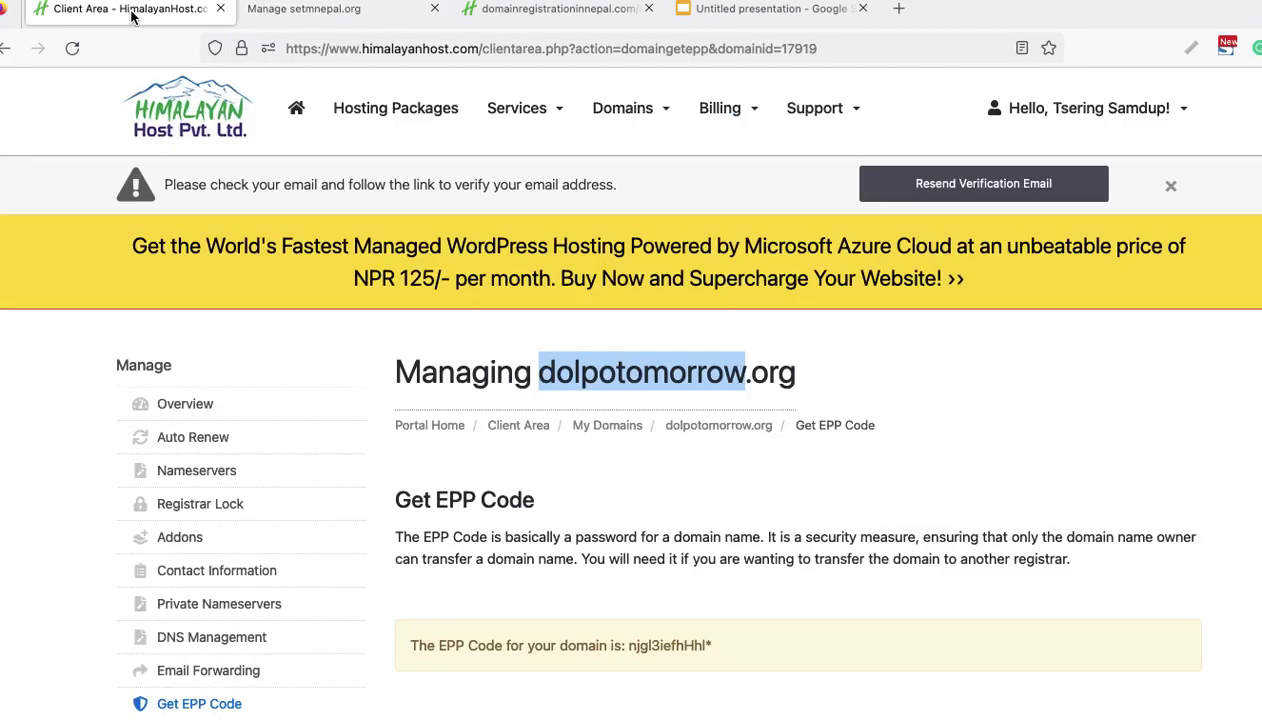
click(318, 10)
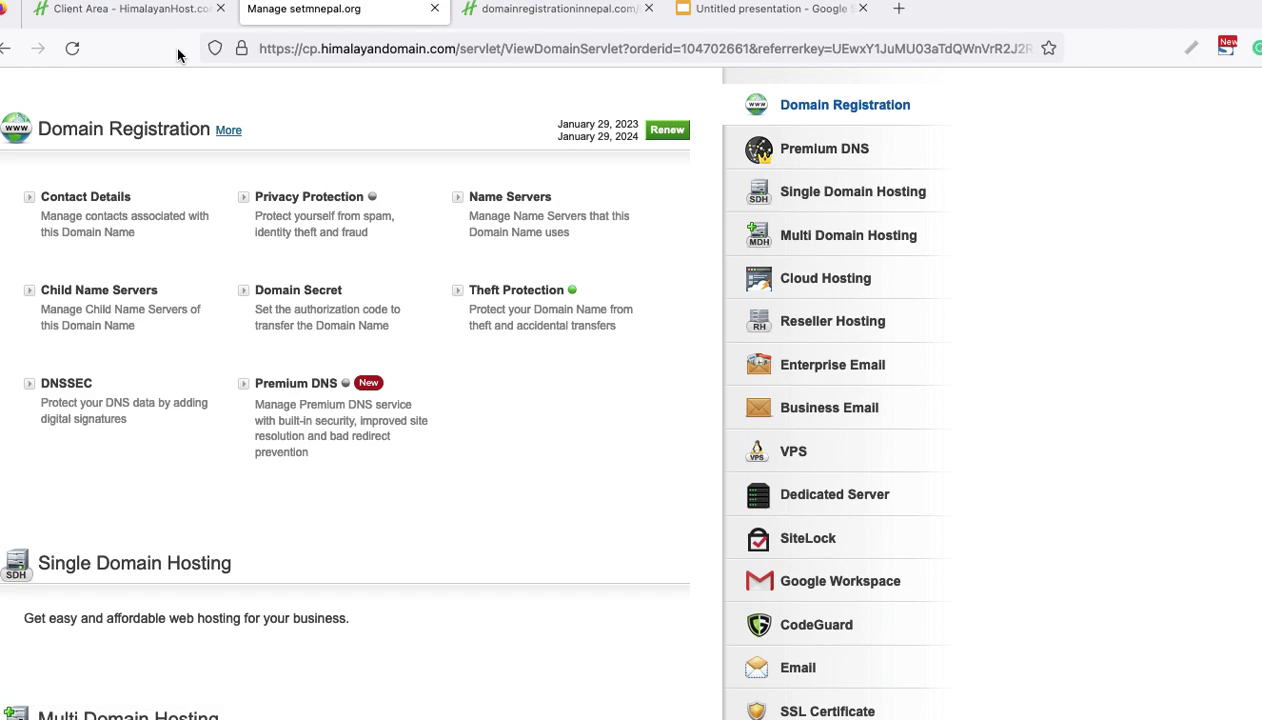
click(160, 12)
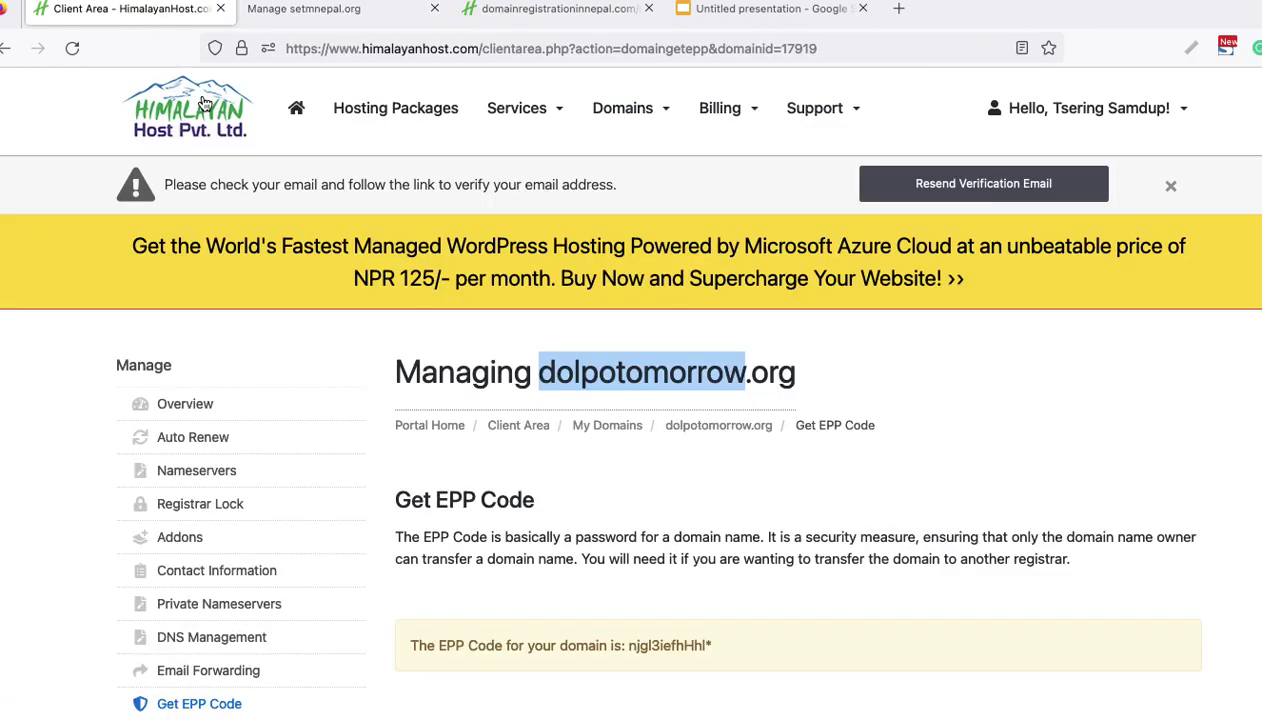
click(525, 108)
click(612, 108)
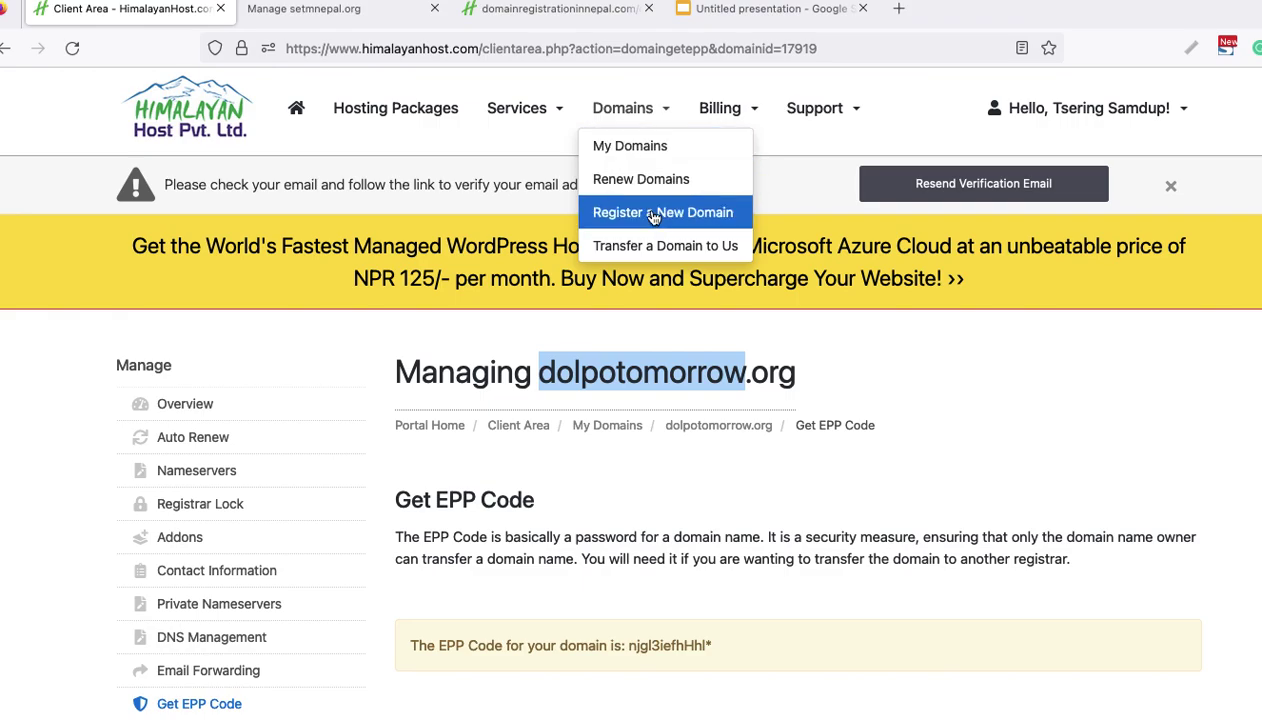
click(661, 247)
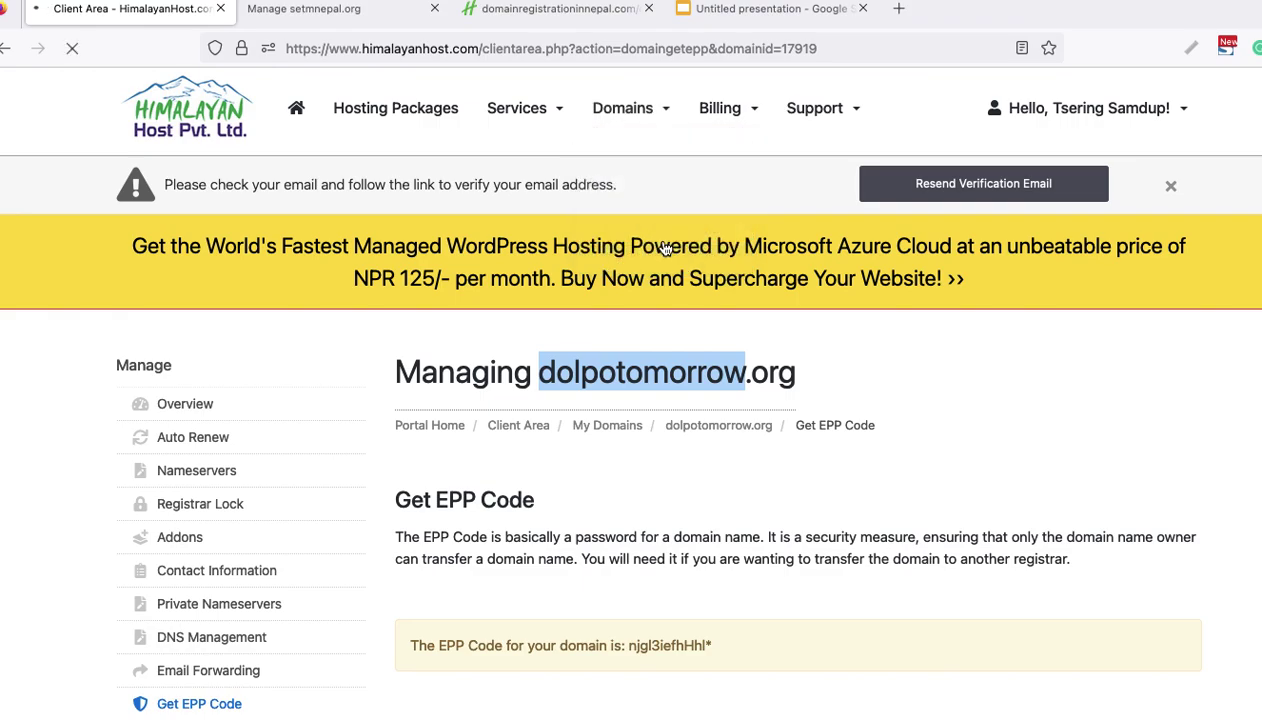
scroll(660, 450, down, 5)
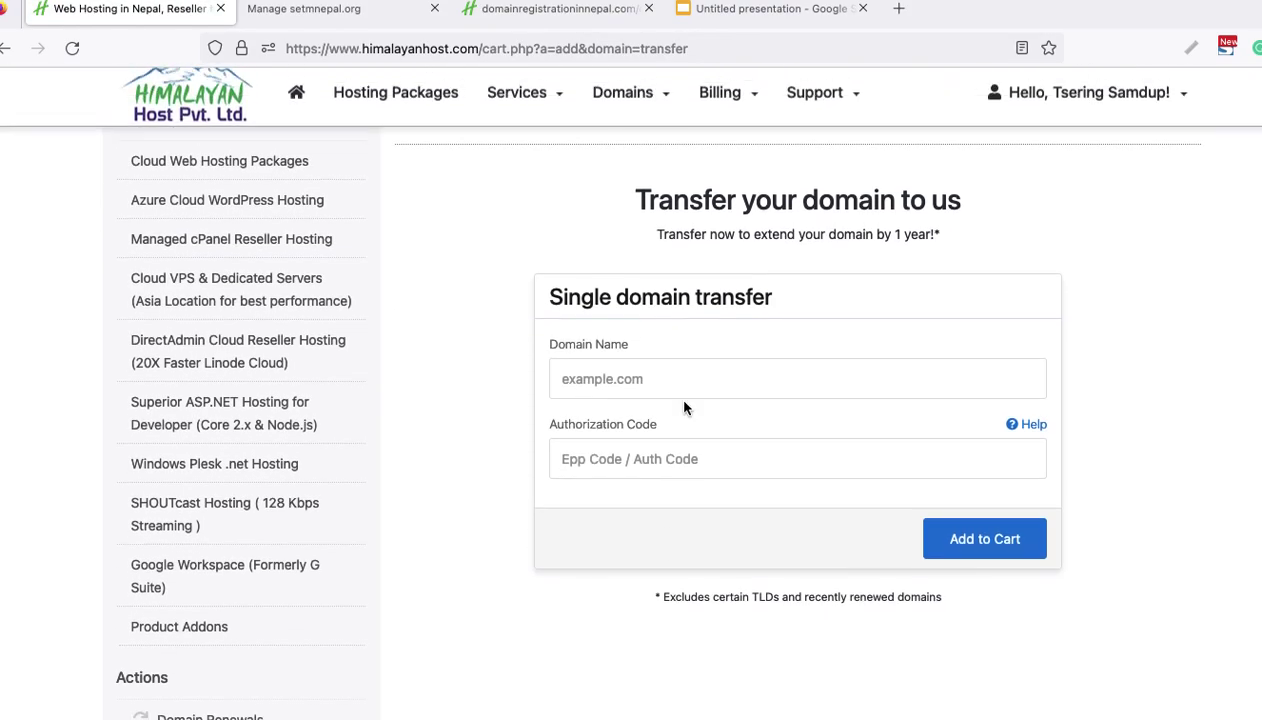
click(665, 385)
click(439, 455)
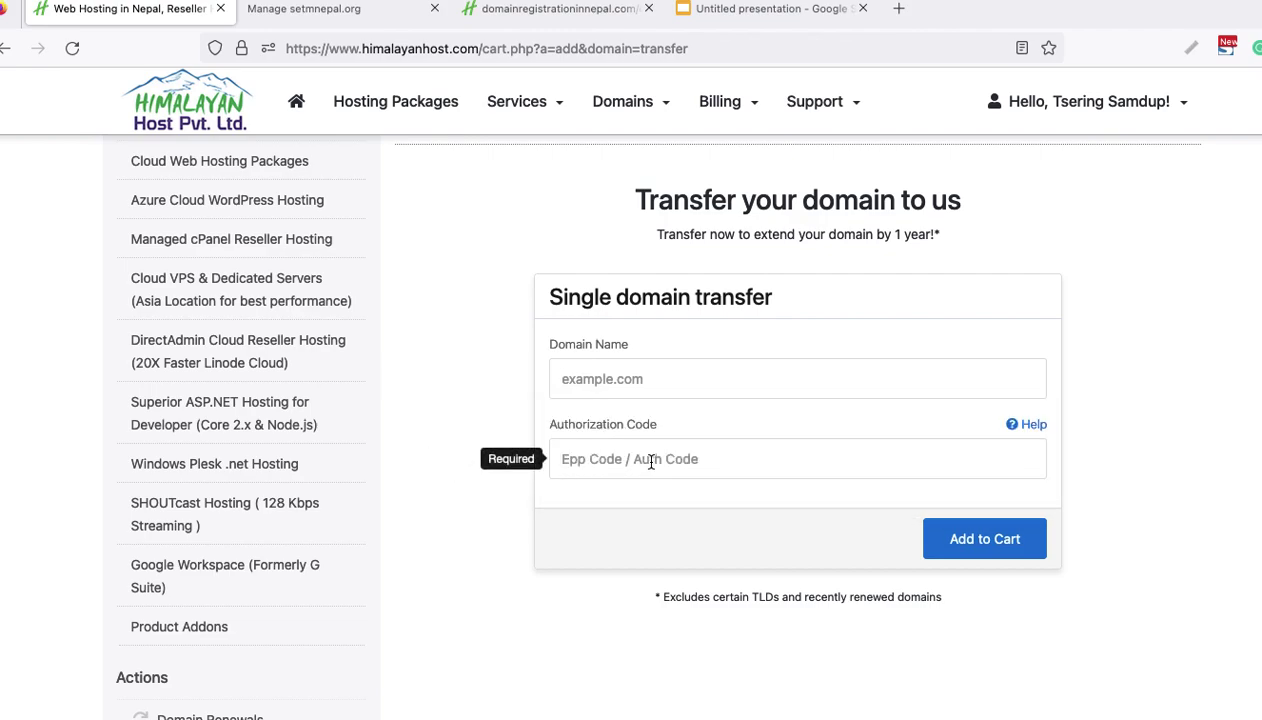